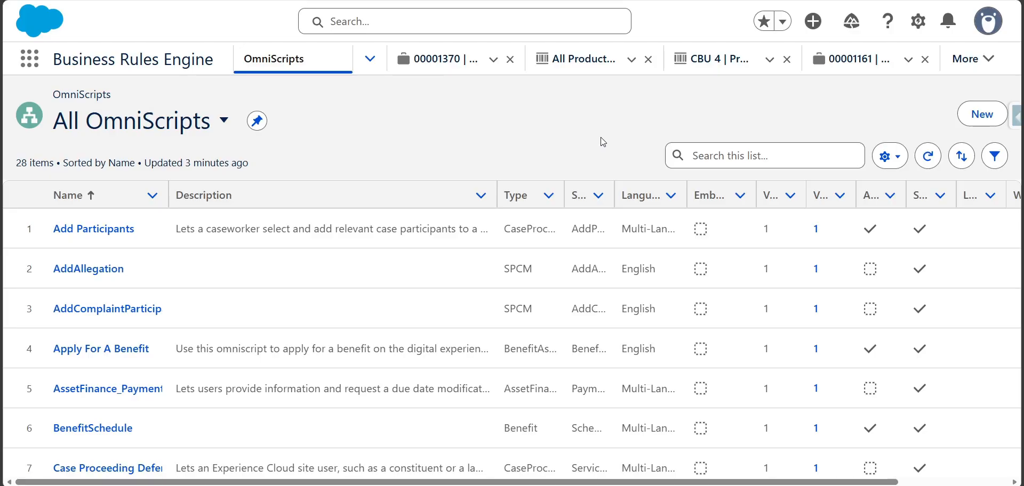
# - Start a new Omniscript and set its language to Multi-Language instead of the default
pyautogui.click(990, 123)
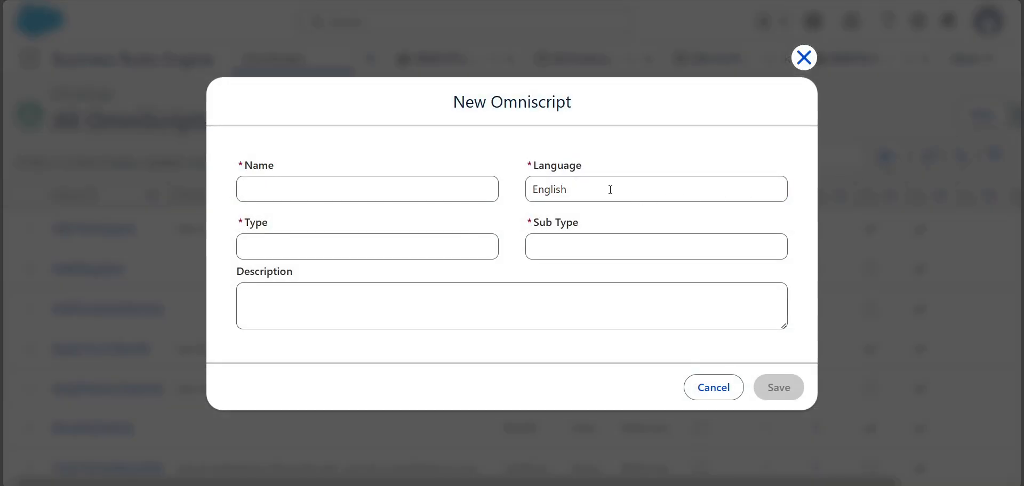
pyautogui.click(610, 190)
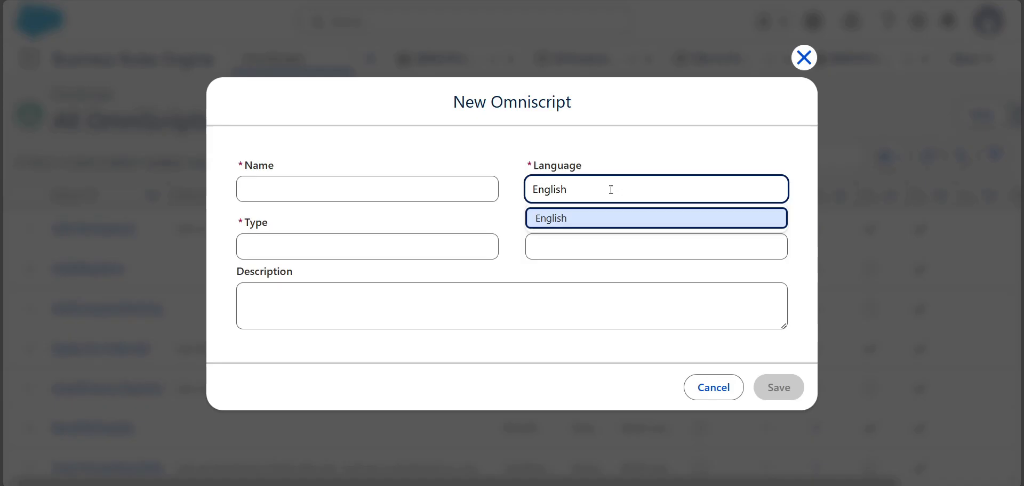
pyautogui.doubleClick(610, 189)
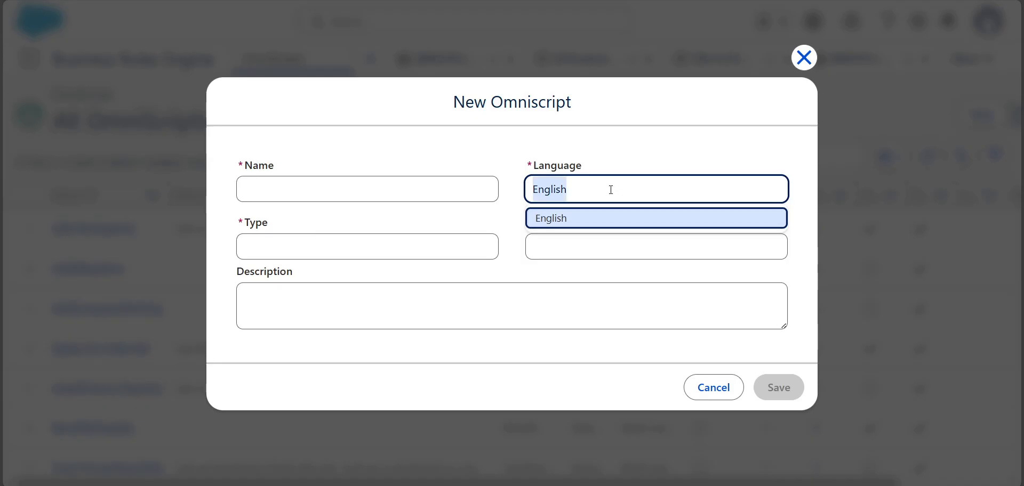
pyautogui.press('BackSpace')
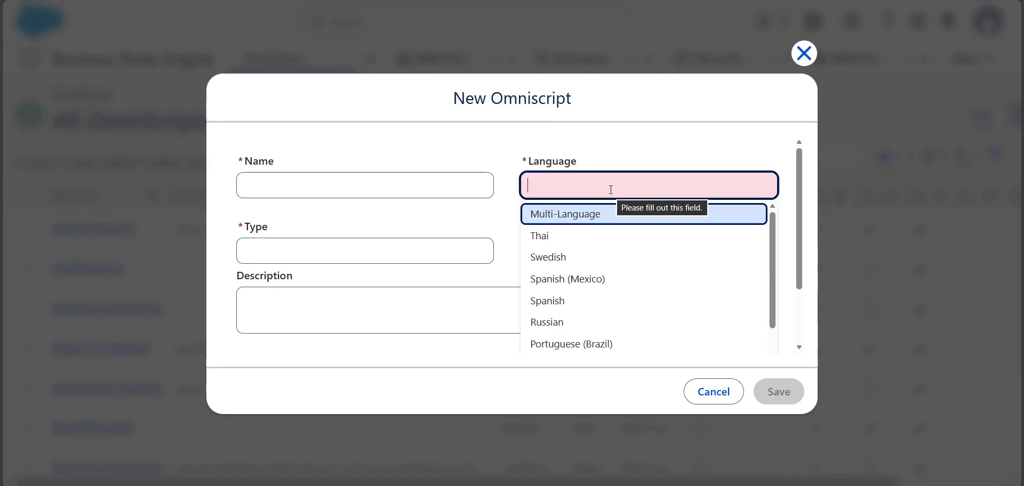
pyautogui.click(577, 214)
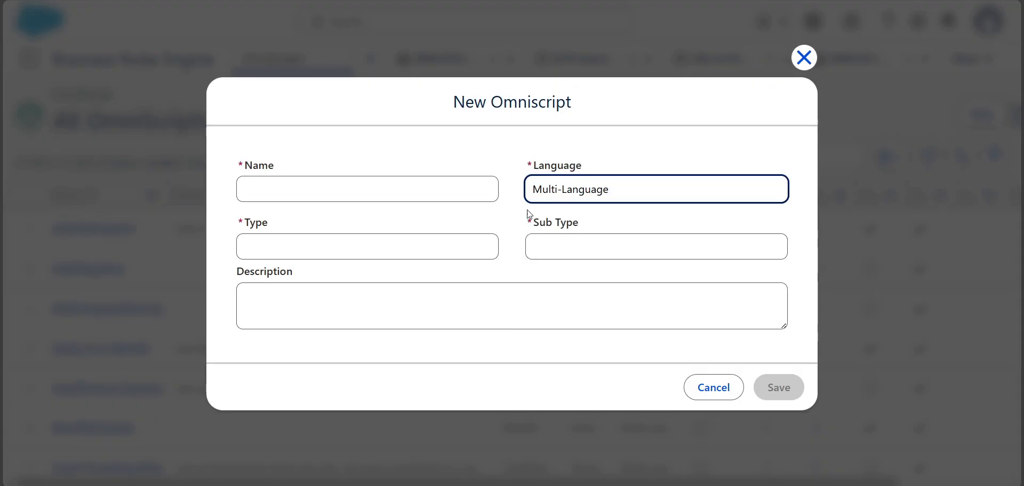
# - Name the Omniscript Multi Language OS, set type Multi and sub type LangOS, and save it
pyautogui.click(430, 197)
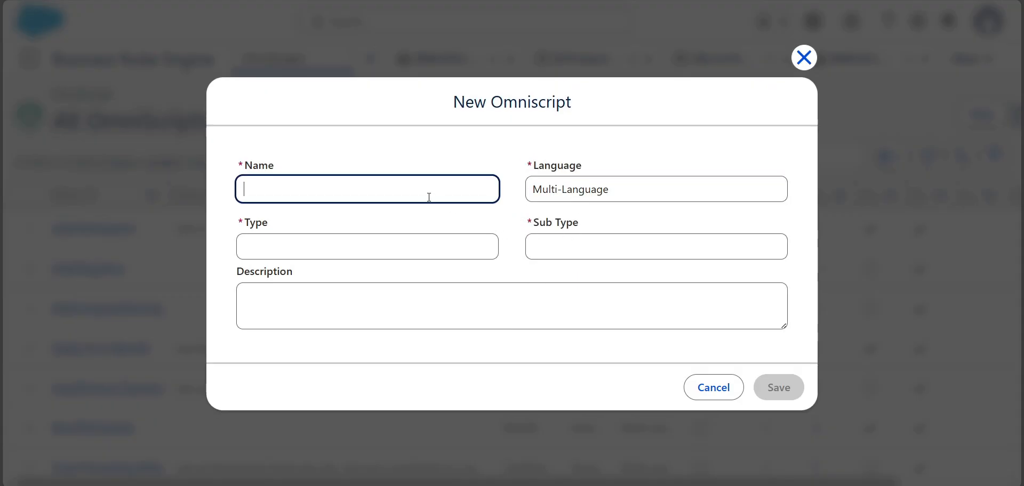
pyautogui.write('Ma')
pyautogui.write('ult')
pyautogui.write('i Language')
pyautogui.write(' OS')
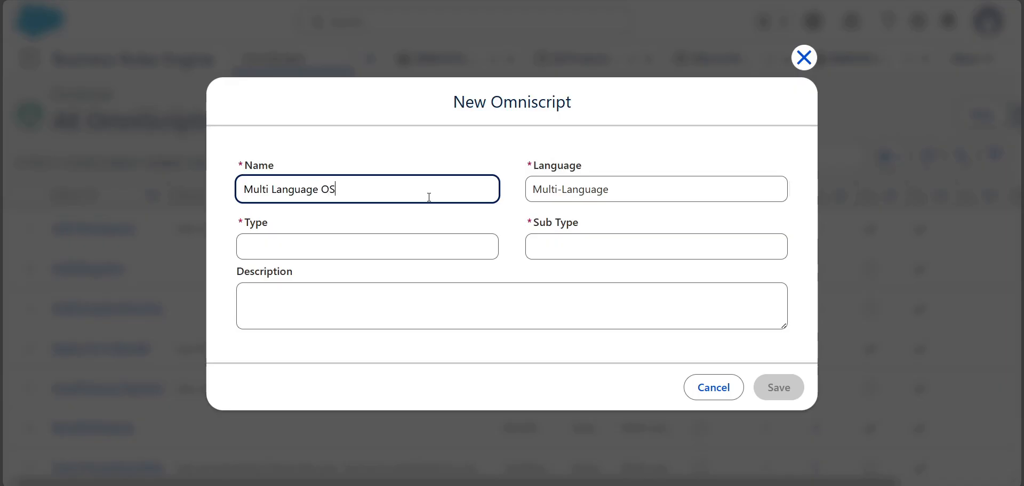
pyautogui.press('Tab')
pyautogui.press('Tab')
pyautogui.write('Multi')
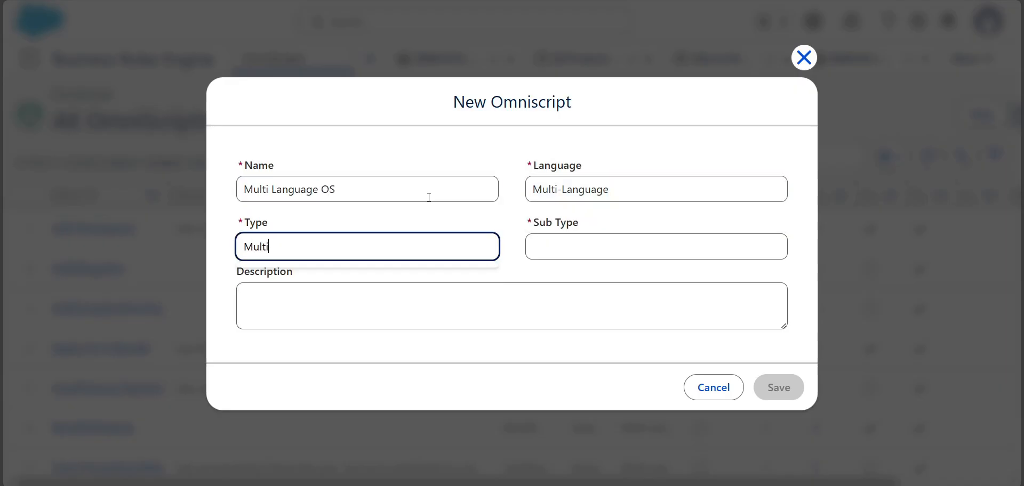
pyautogui.press('Tab')
pyautogui.write('la')
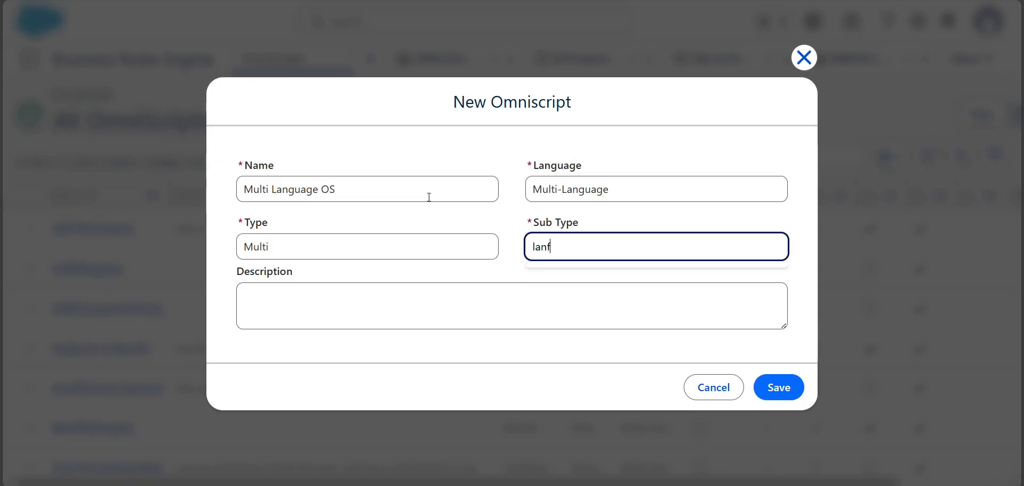
pyautogui.write('ngOS')
pyautogui.click(784, 389)
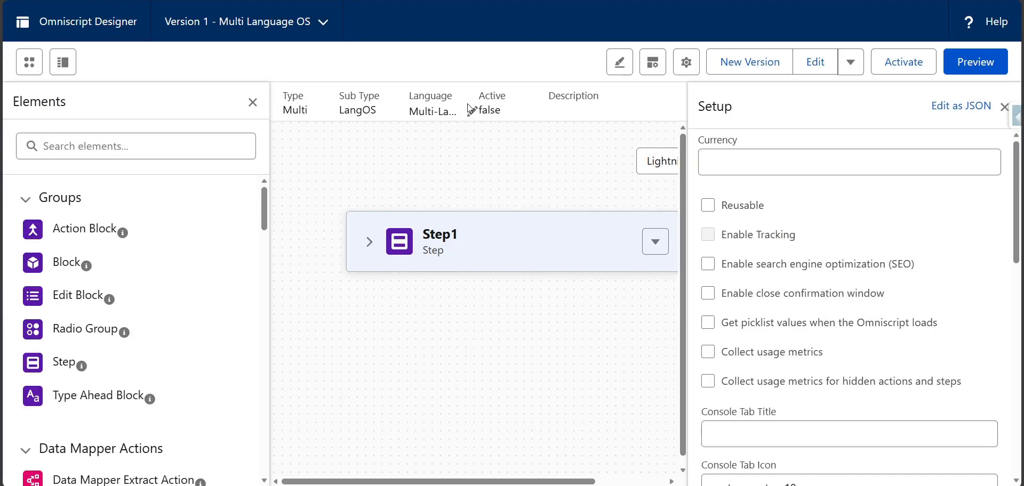
# - Open the Omniscript's translations editor, review the available languages and custom label values, and close it without saving
pyautogui.click(253, 102)
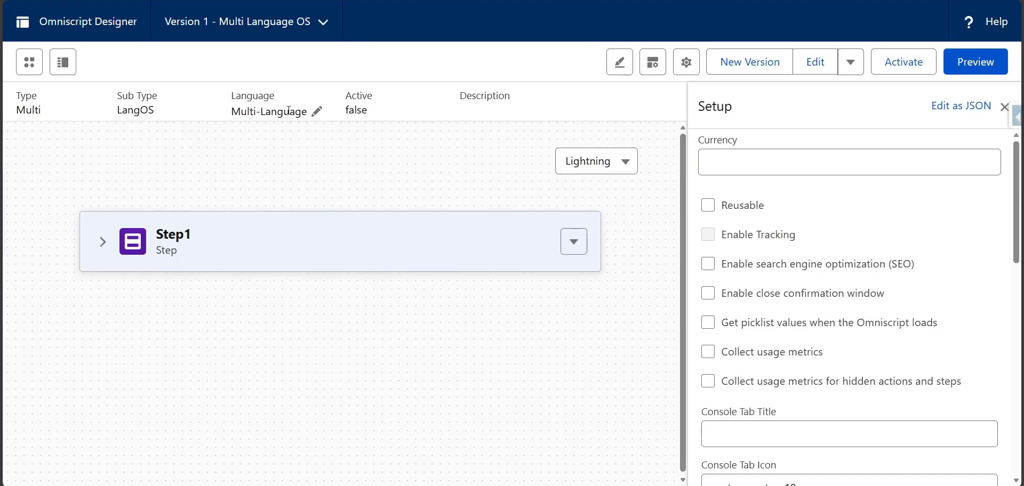
pyautogui.click(316, 109)
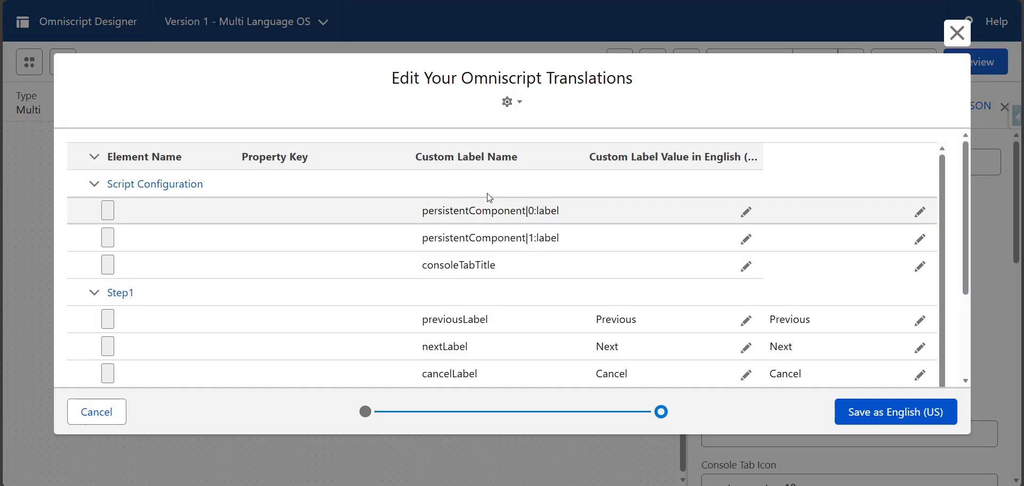
pyautogui.click(516, 113)
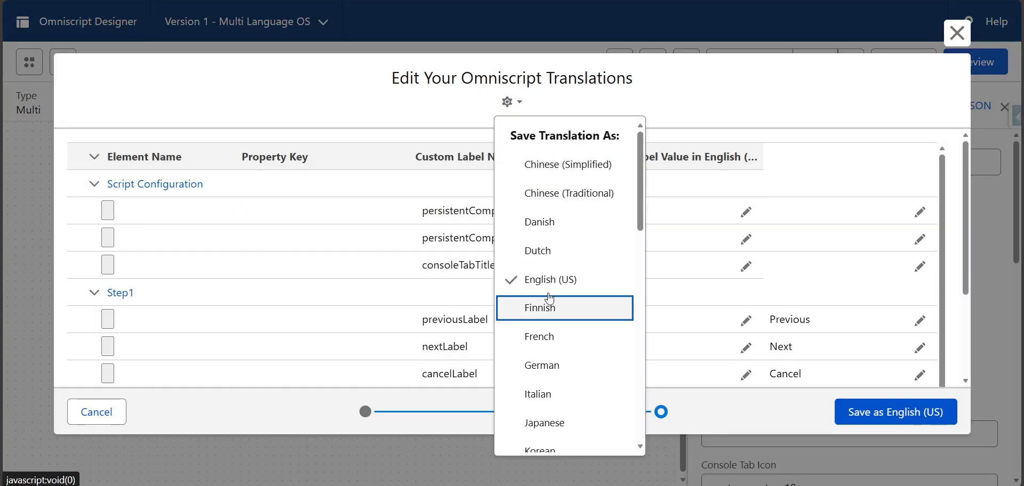
pyautogui.click(730, 83)
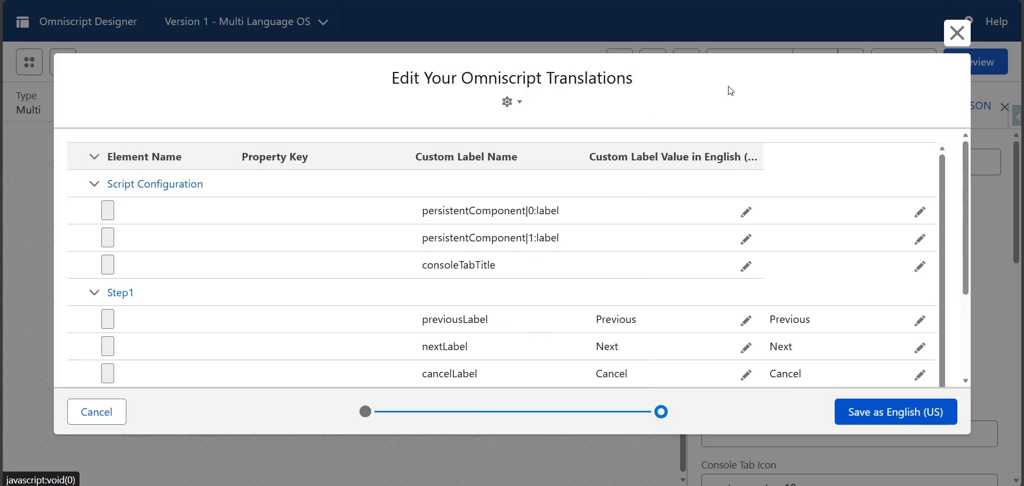
pyautogui.scroll(-4, 777, 316)
pyautogui.scroll(4, 645, 340)
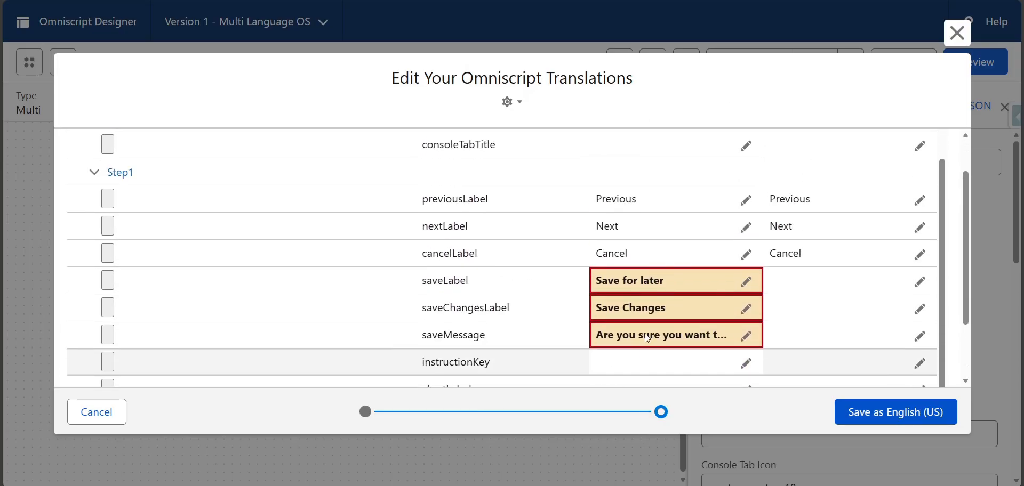
pyautogui.click(956, 34)
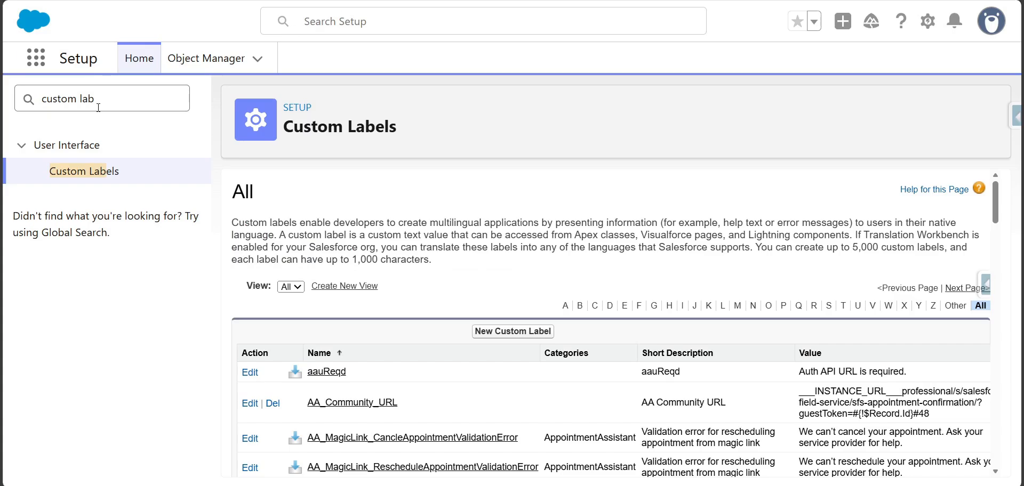
# - Switch to Salesforce Setup, search for "translation lan" and open Translation Language Settings
pyautogui.tripleClick(106, 96)
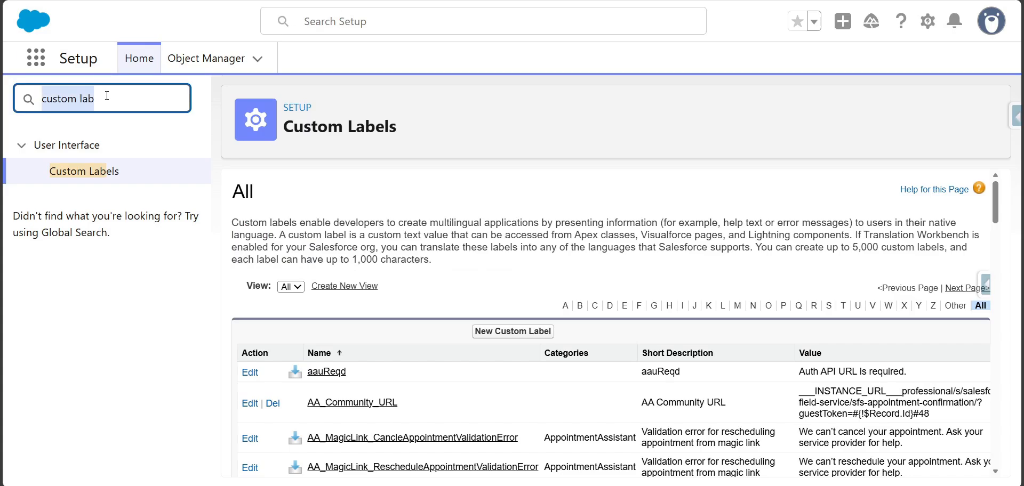
pyautogui.write('tr')
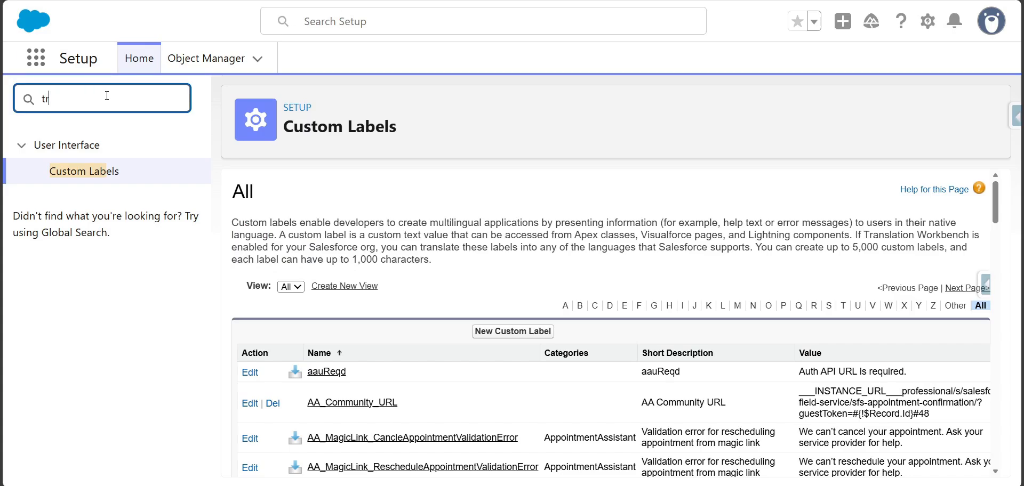
pyautogui.write('an')
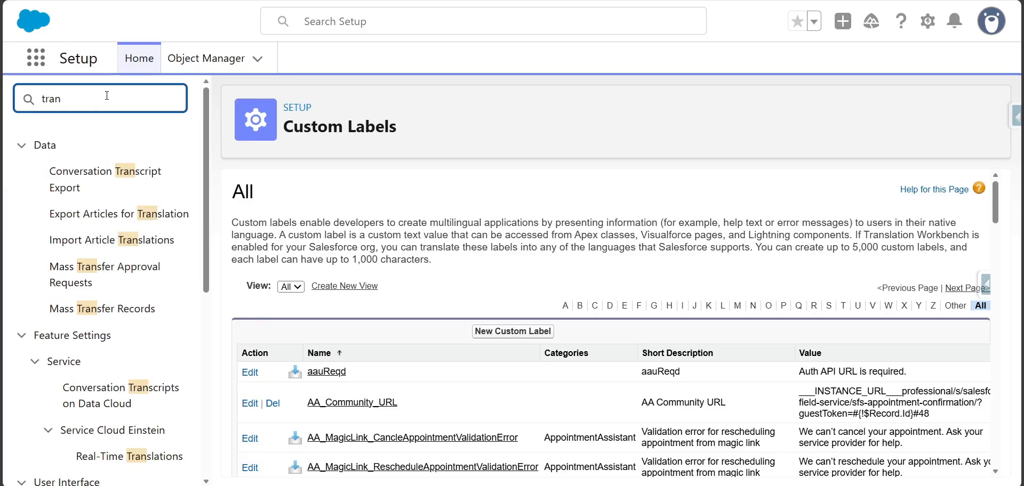
pyautogui.write('slation lan')
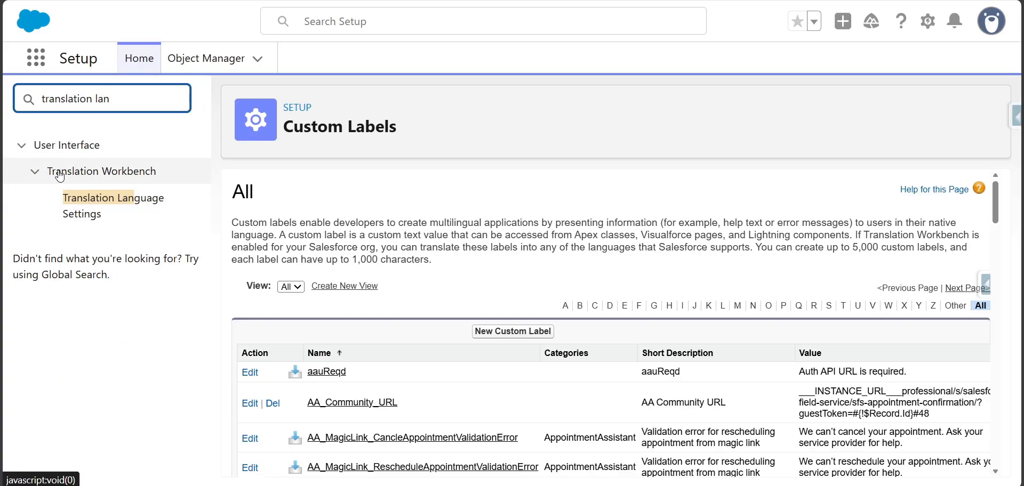
pyautogui.click(93, 210)
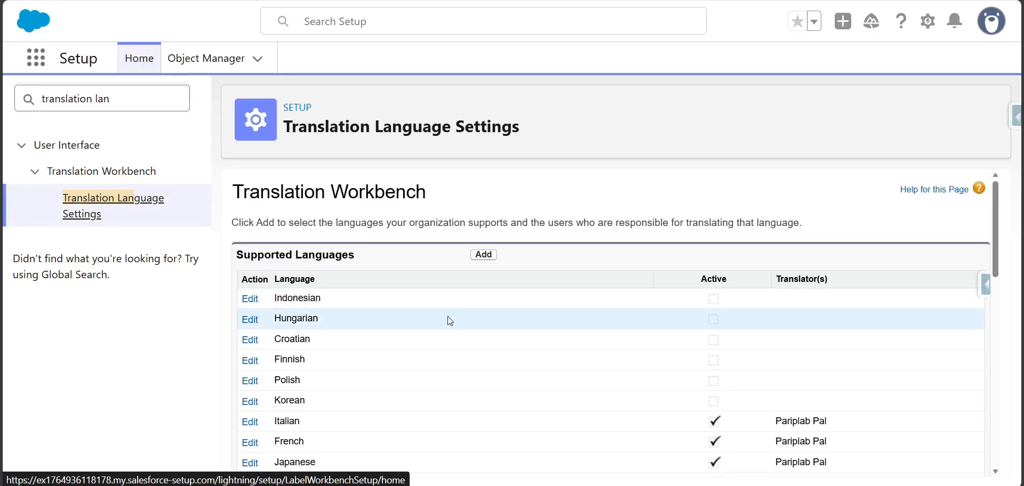
# - Examine the supported languages in Translation Workbench, checking which are active and which have translators assigned
pyautogui.scroll(-4, 441, 308)
pyautogui.scroll(2, 439, 301)
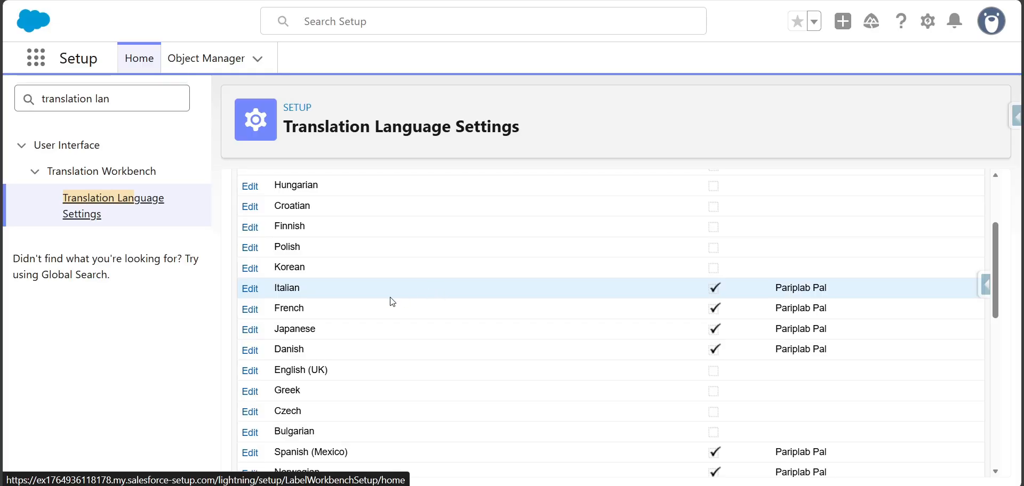
pyautogui.scroll(3, 392, 300)
pyautogui.moveTo(701, 282); pyautogui.dragTo(732, 284)
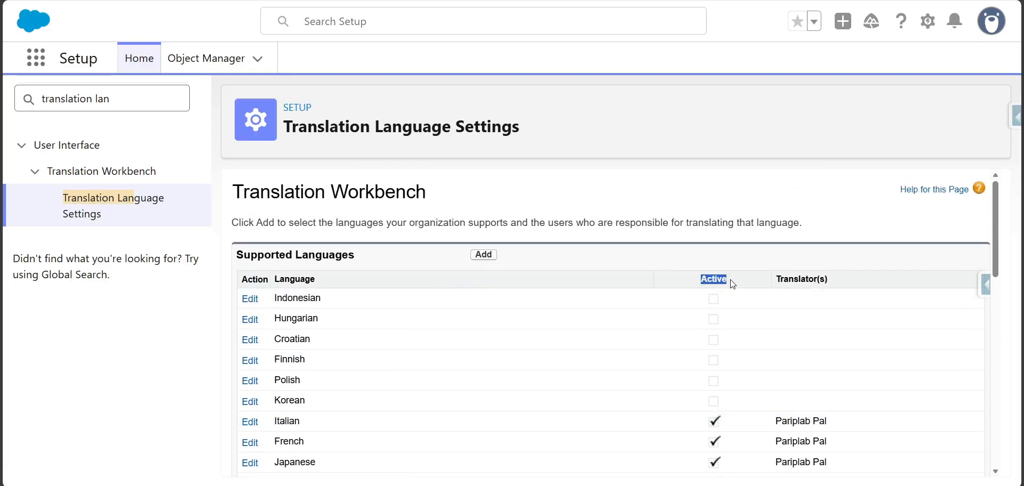
pyautogui.moveTo(830, 281); pyautogui.dragTo(779, 282)
pyautogui.scroll(-3, 712, 303)
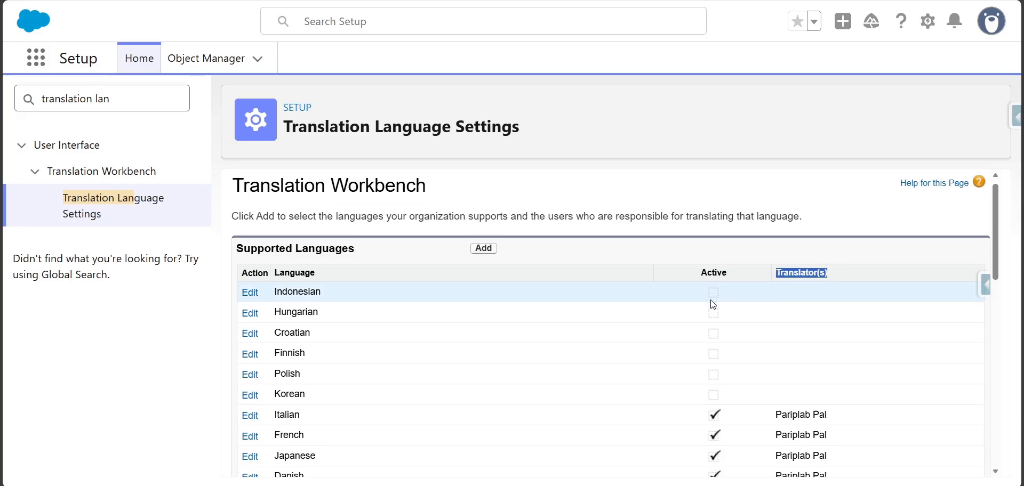
pyautogui.scroll(-1, 713, 304)
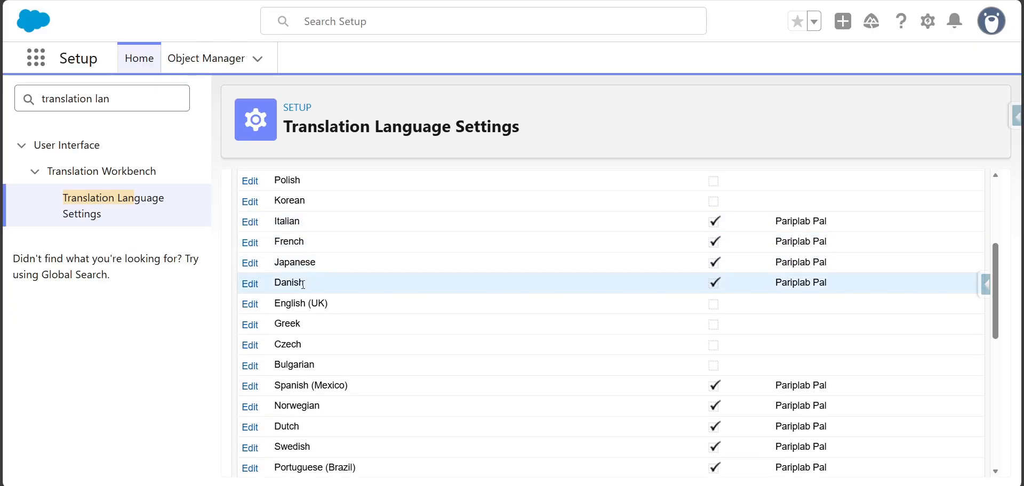
pyautogui.scroll(-2, 303, 285)
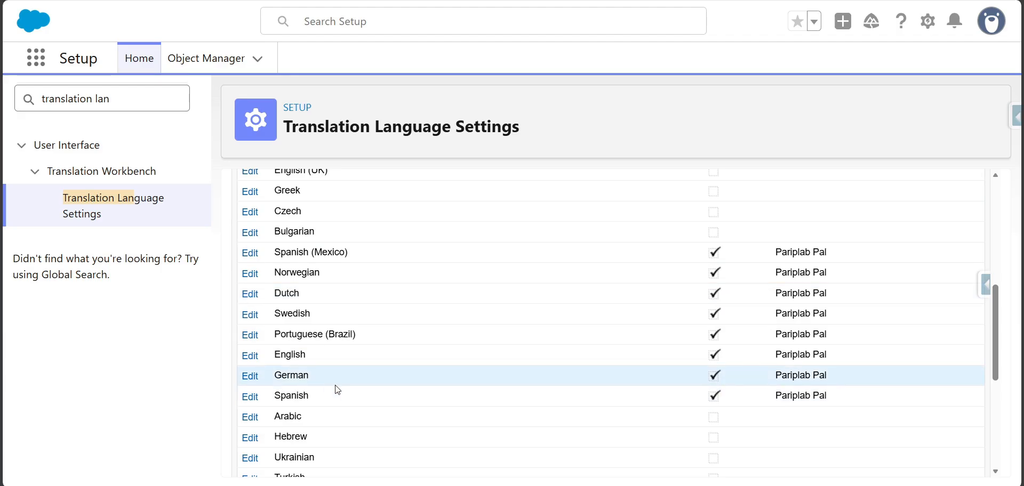
pyautogui.scroll(1, 337, 390)
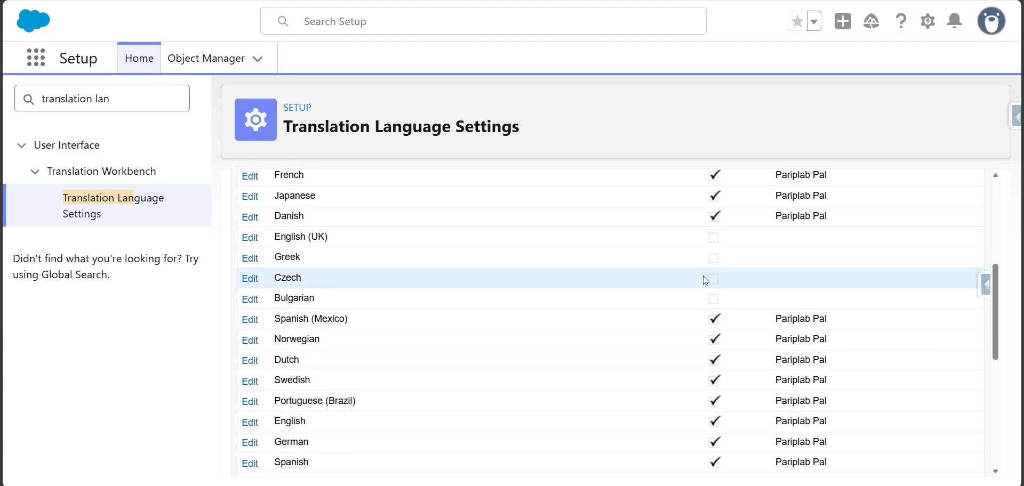
pyautogui.scroll(2, 705, 279)
pyautogui.scroll(2, 707, 299)
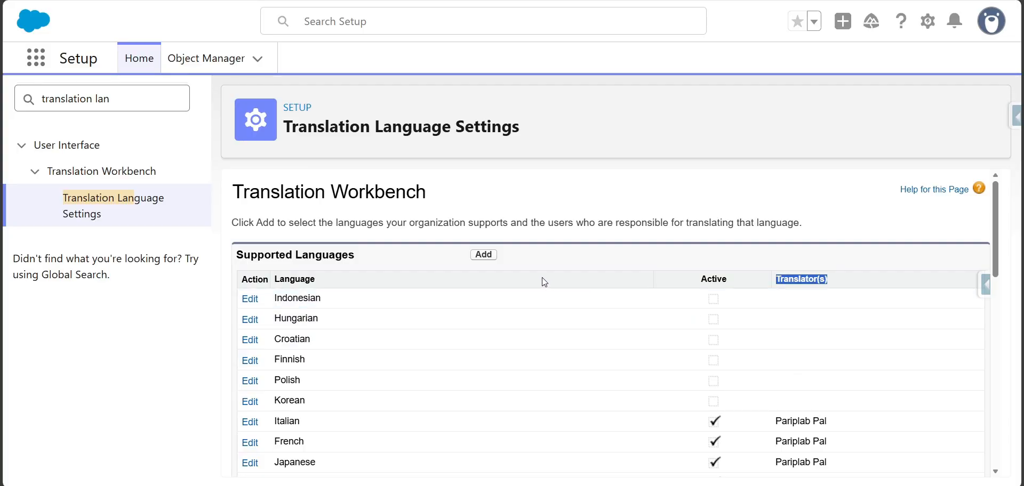
pyautogui.scroll(-2, 542, 277)
pyautogui.scroll(2, 542, 278)
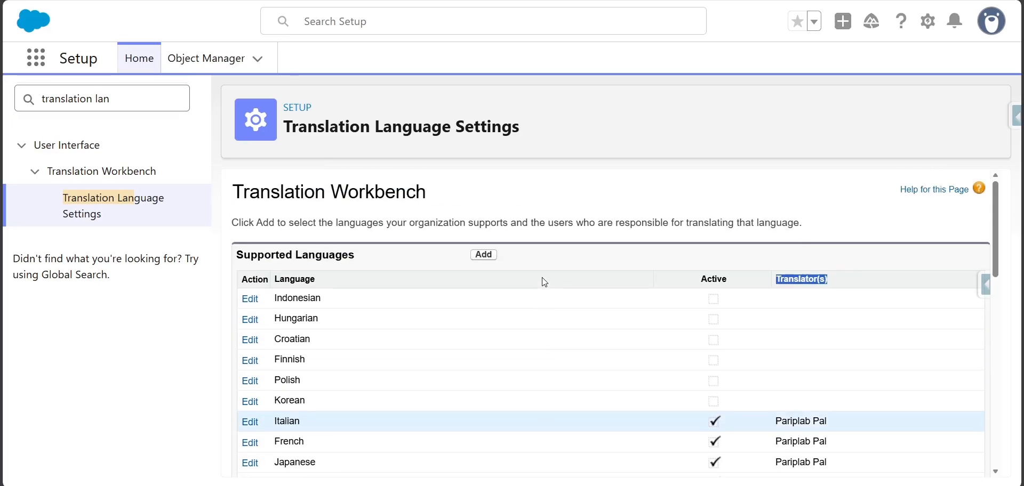
# - Start adding a supported translation language and choose Latvian as the language
pyautogui.click(488, 260)
pyautogui.scroll(-3, 482, 282)
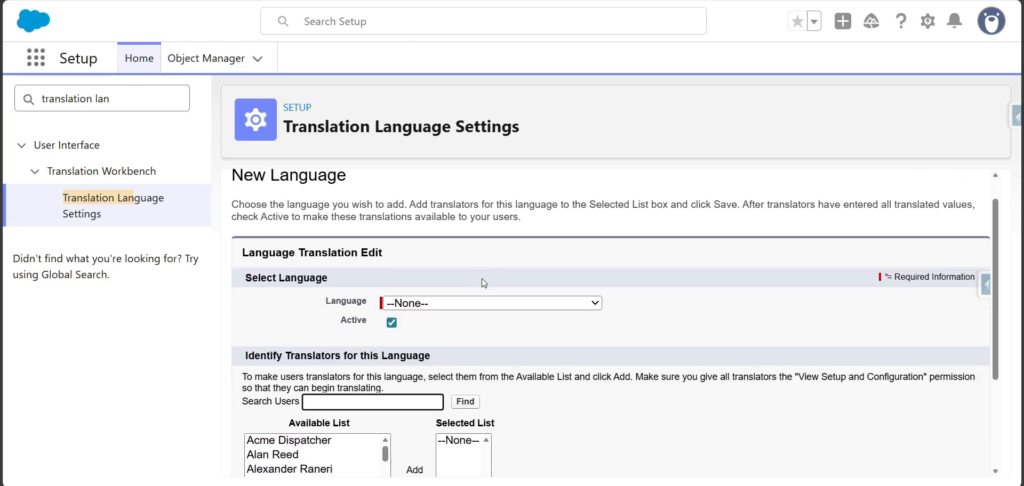
pyautogui.click(478, 195)
pyautogui.scroll(-3, 463, 369)
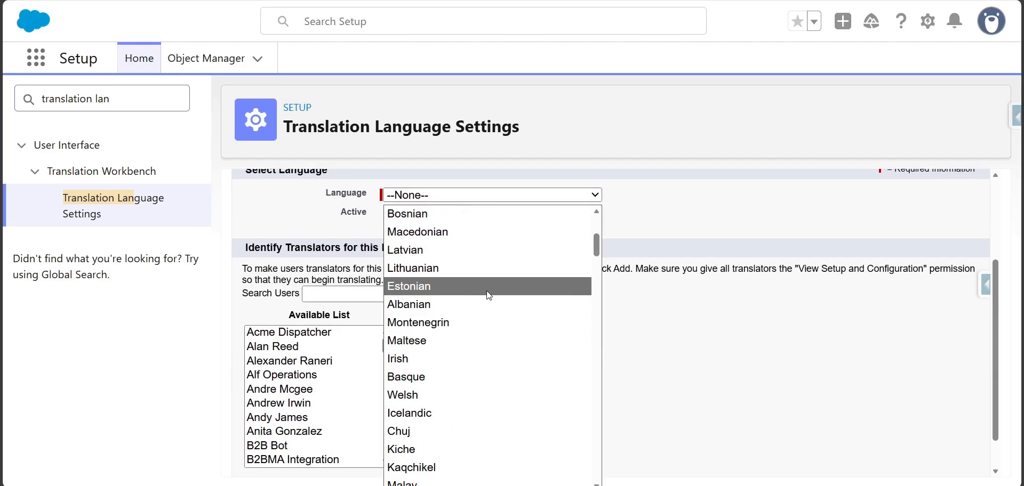
pyautogui.click(506, 251)
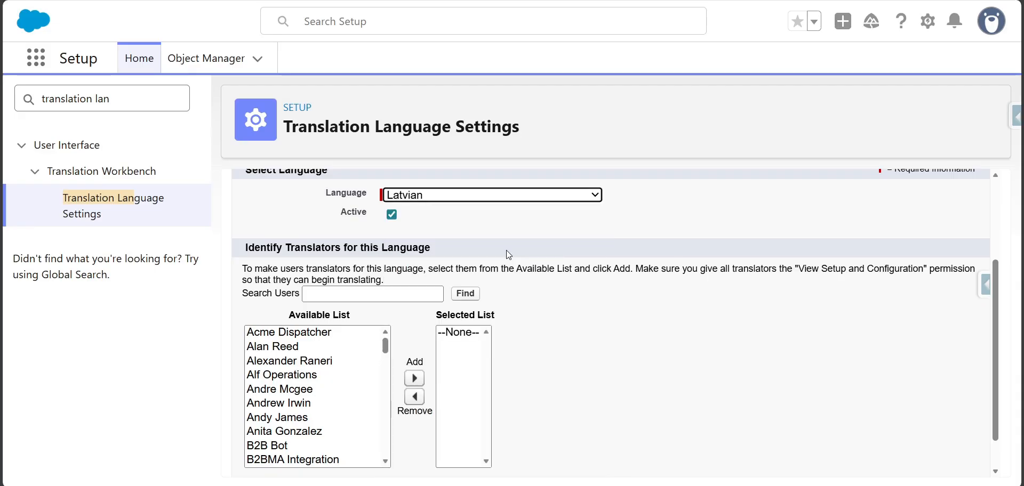
# - Search the users for the translator by name and add the matching user to Latvian's selected translators
pyautogui.click(385, 294)
pyautogui.write('pa')
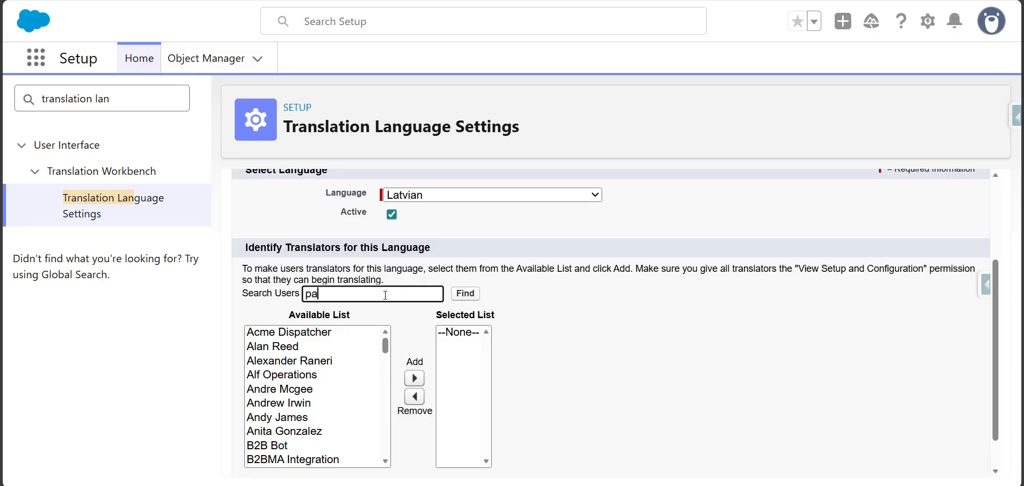
pyautogui.write('ripla')
pyautogui.click(465, 293)
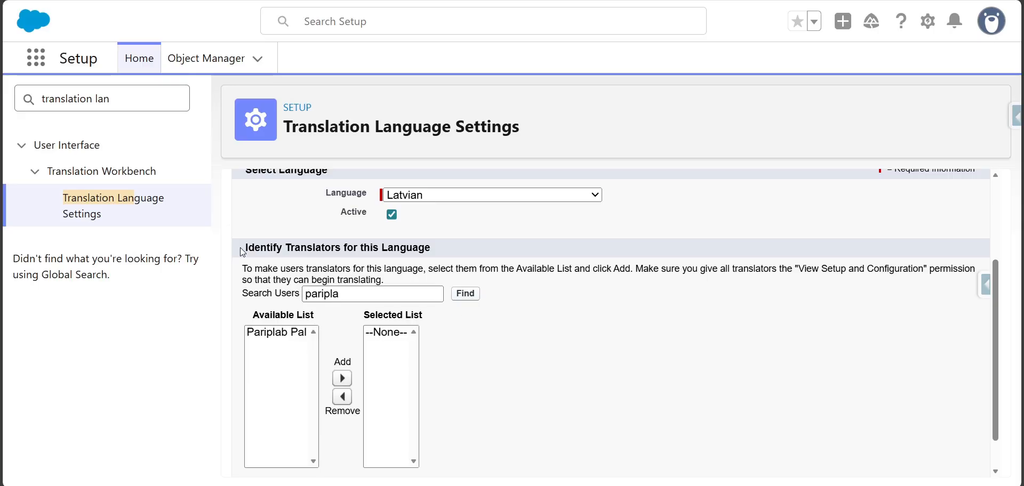
pyautogui.moveTo(247, 251); pyautogui.dragTo(438, 252)
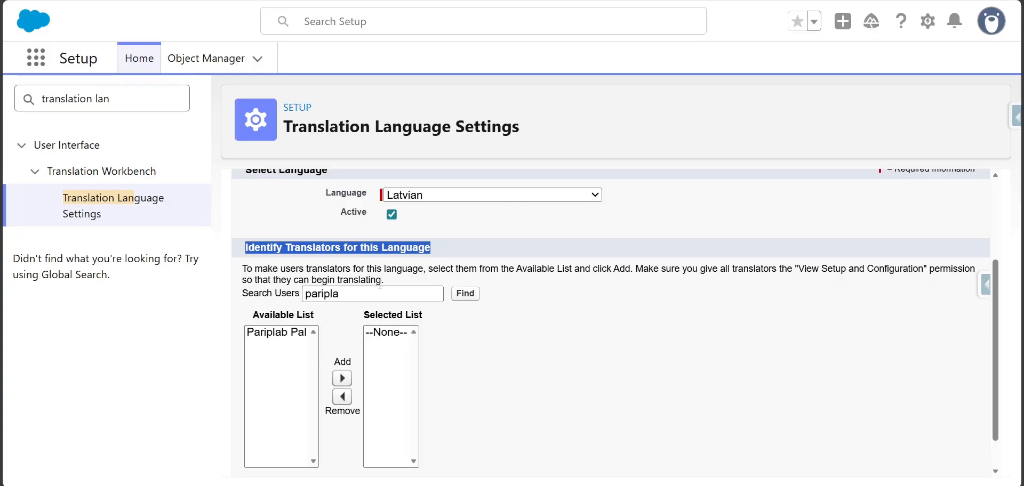
pyautogui.click(276, 333)
pyautogui.click(342, 378)
pyautogui.scroll(-1, 403, 389)
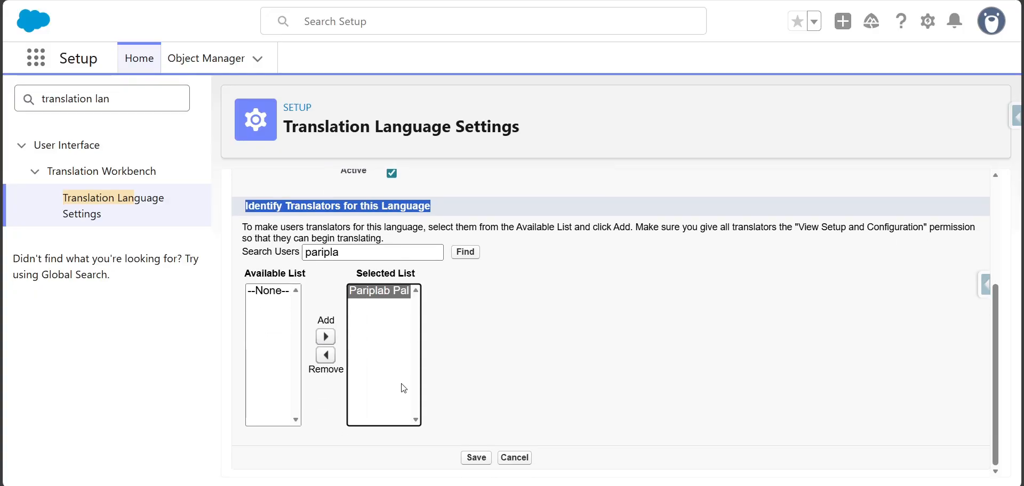
pyautogui.scroll(4, 472, 383)
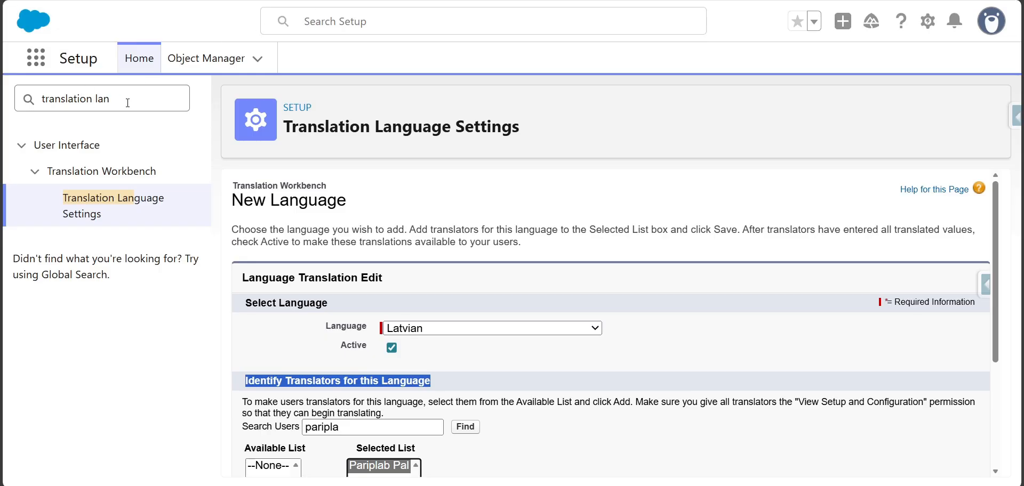
# - Search Setup for "Custom labe" and open the Custom Labels page
pyautogui.tripleClick(128, 101)
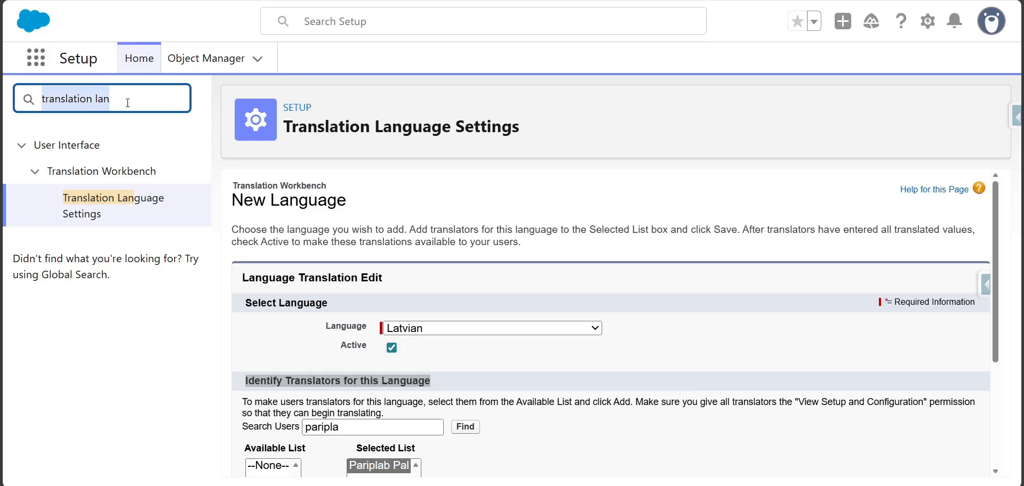
pyautogui.write('Cutom')
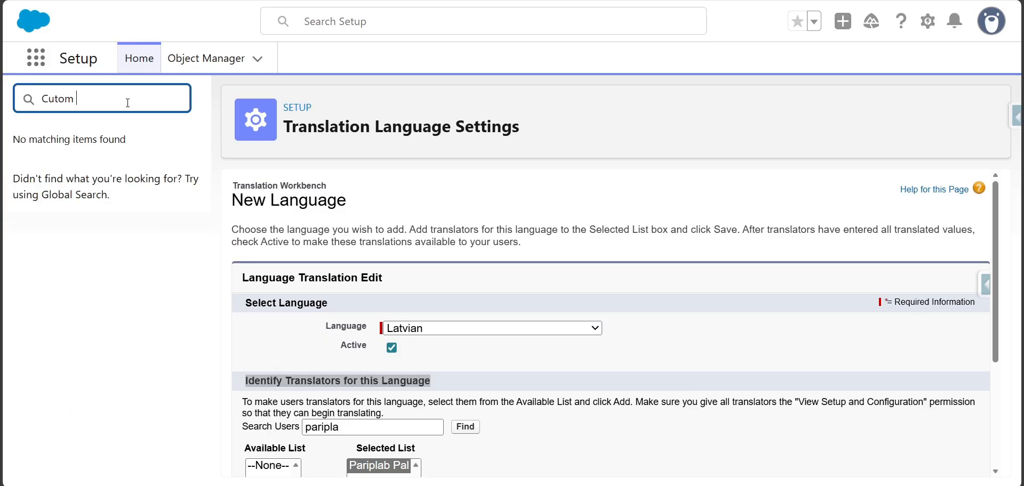
pyautogui.press('BackSpace')
pyautogui.press('BackSpace')
pyautogui.press('BackSpace')
pyautogui.write('stom ')
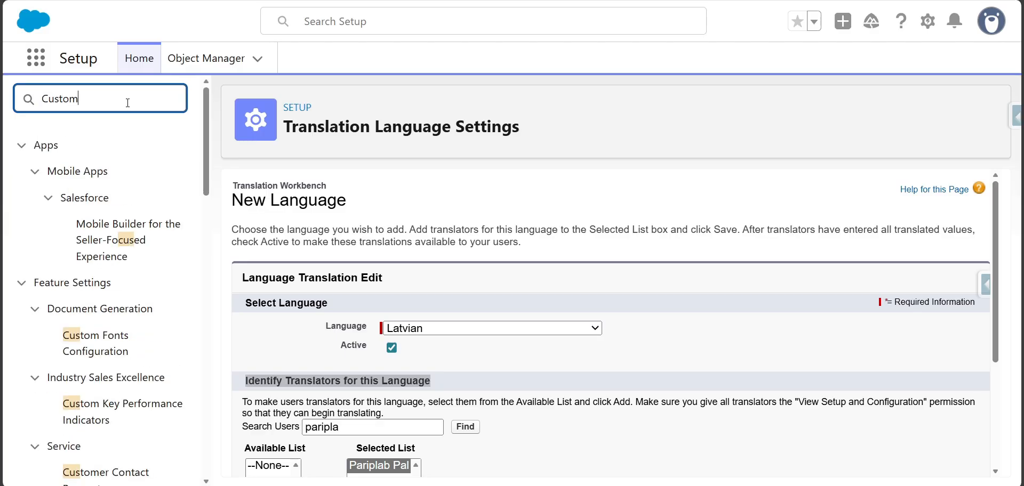
pyautogui.write('labe')
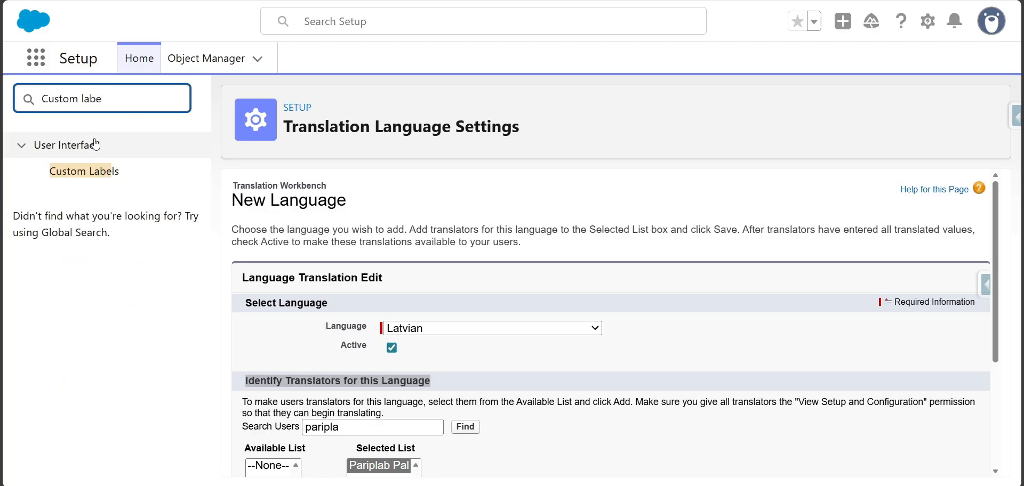
pyautogui.click(87, 179)
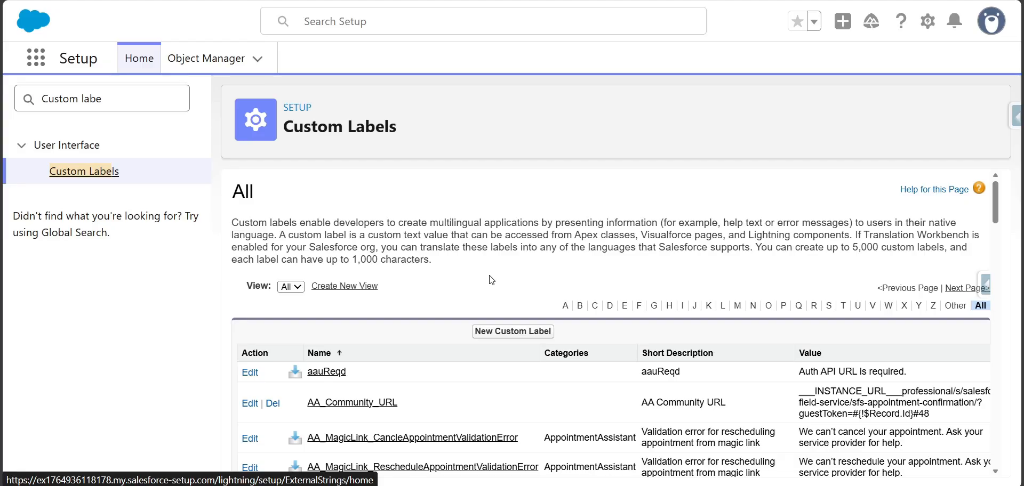
# - Start a new custom label with the short description "Full Name" and the name Full_Name
pyautogui.scroll(-1, 491, 279)
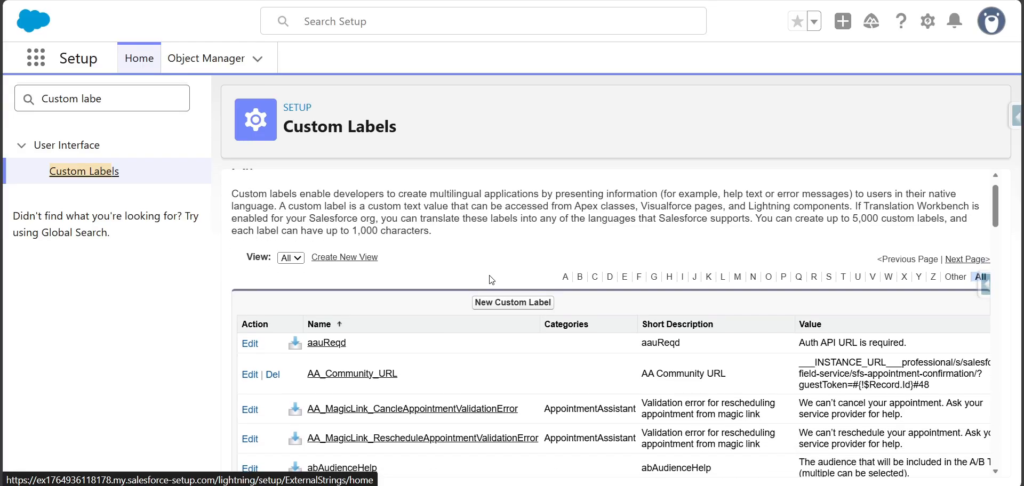
pyautogui.click(500, 305)
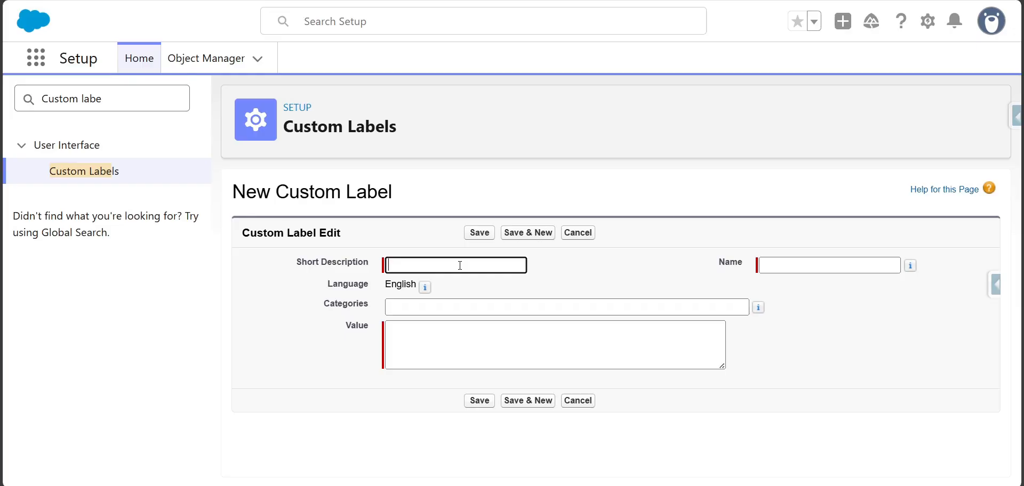
pyautogui.write('Full Name')
pyautogui.press('Tab')
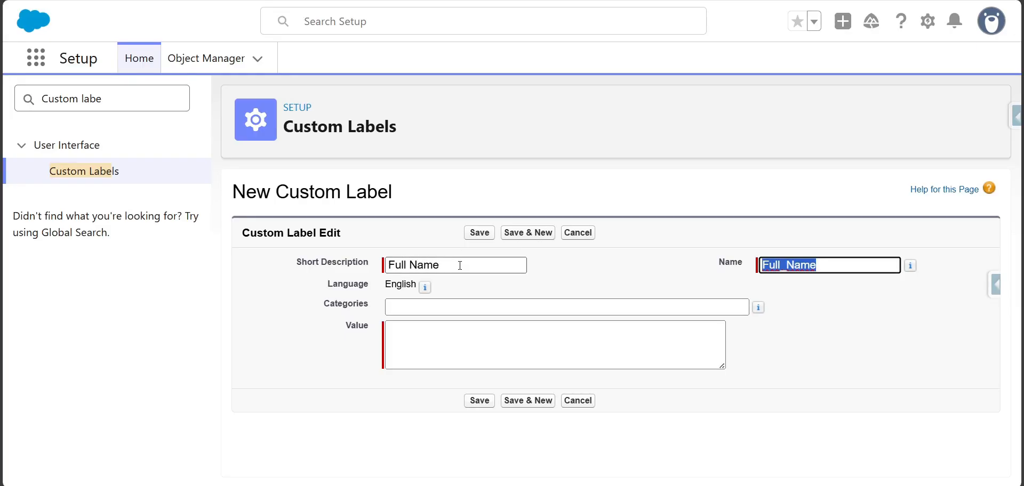
# - Set the label's category to "Customer Info" and its value to "Full Name", and save the custom label
pyautogui.click(459, 305)
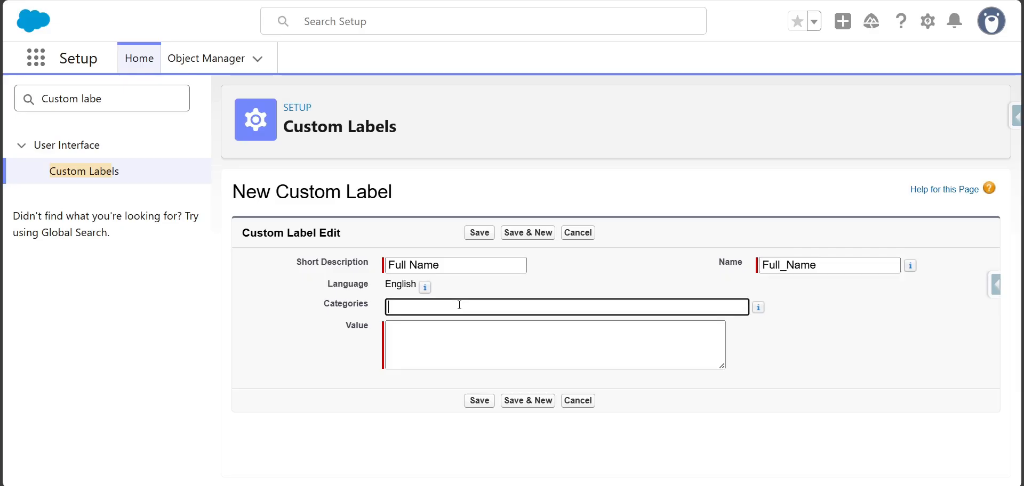
pyautogui.write('Customer Info')
pyautogui.press('Tab')
pyautogui.press('Tab')
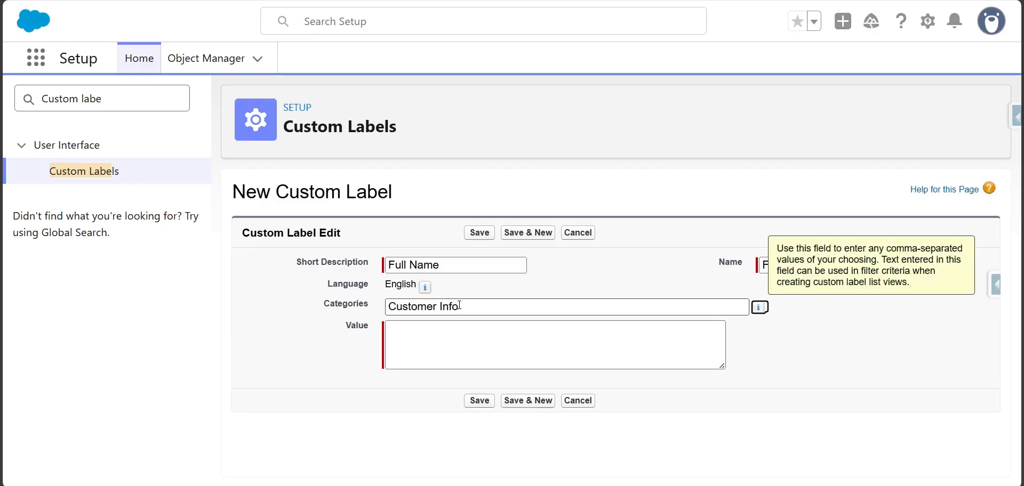
pyautogui.write('Full Name')
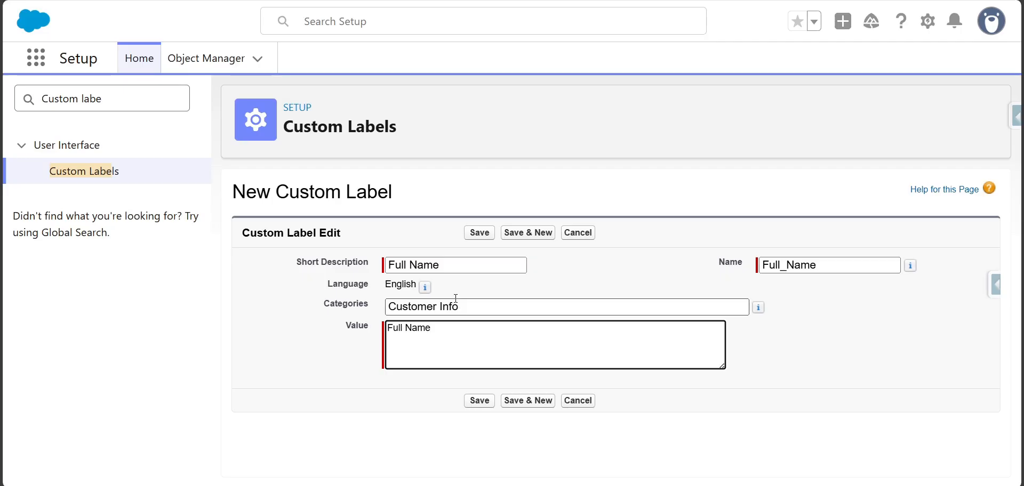
pyautogui.click(489, 234)
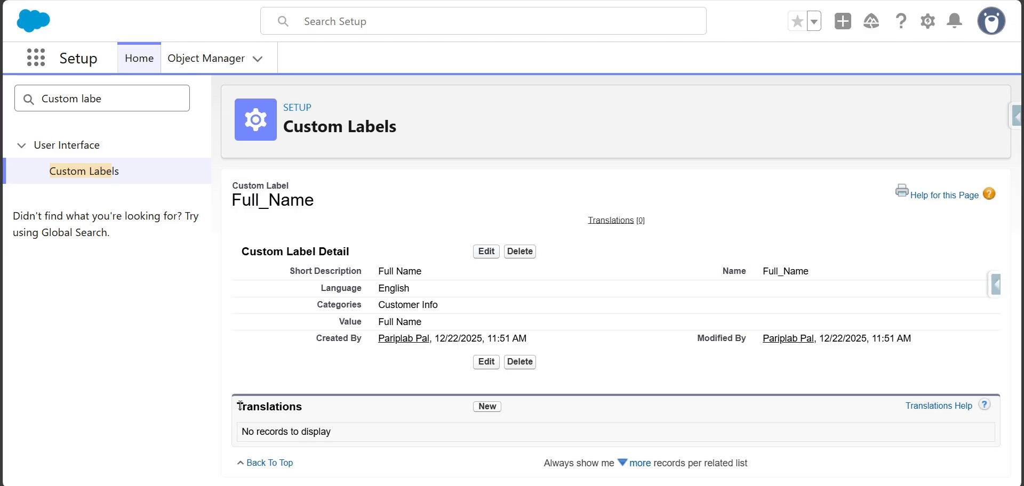
# - Start a new translation for the Full_Name label and choose Spanish as its language
pyautogui.moveTo(240, 406); pyautogui.dragTo(308, 408)
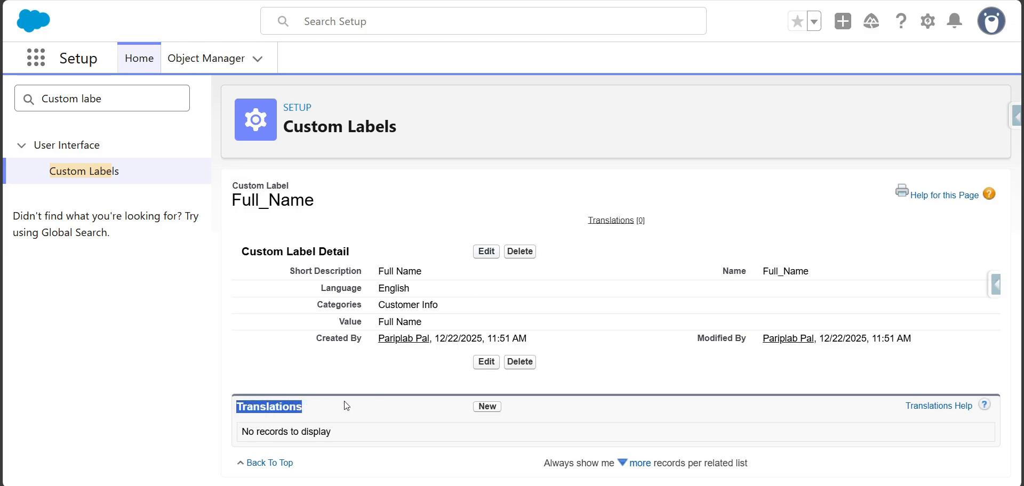
pyautogui.click(488, 408)
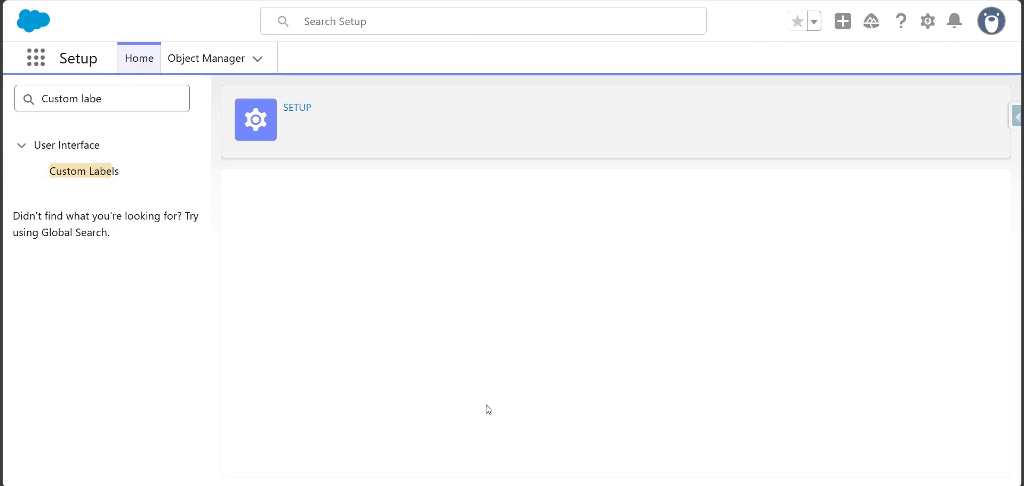
pyautogui.click(485, 354)
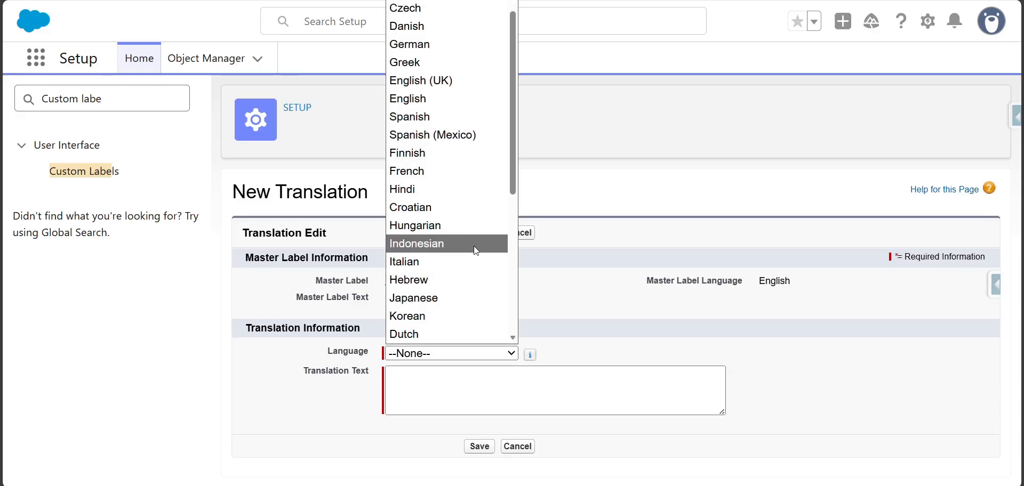
pyautogui.click(478, 119)
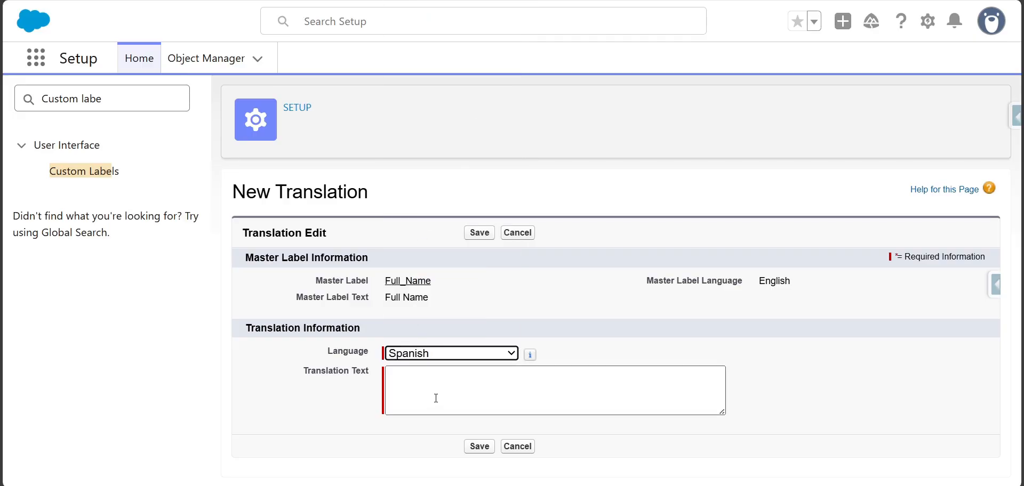
pyautogui.click(411, 409)
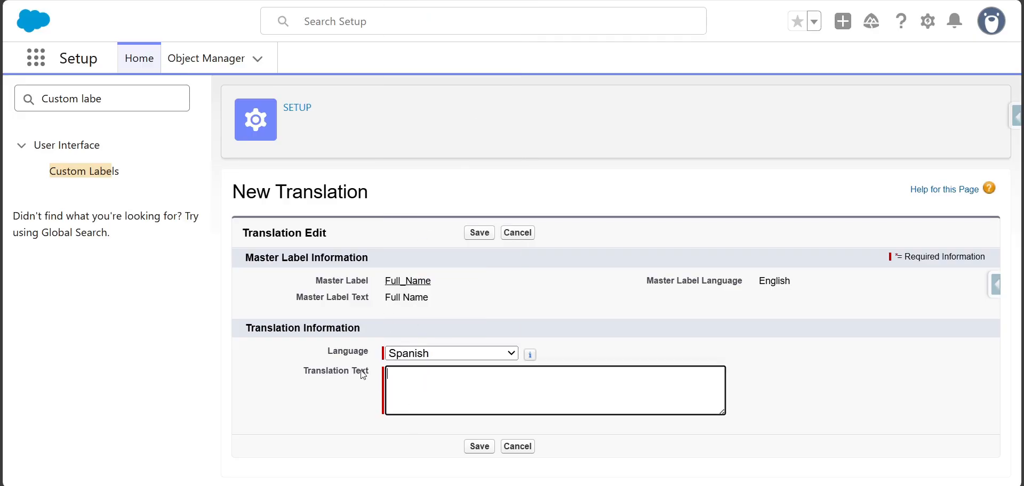
# - Copy the master label text, translate it using Bing's English to Spanish translator in a new browser tab, and copy "Nombre completo"
pyautogui.moveTo(386, 306); pyautogui.dragTo(446, 303)
pyautogui.hotkey('ctrl', 'c')
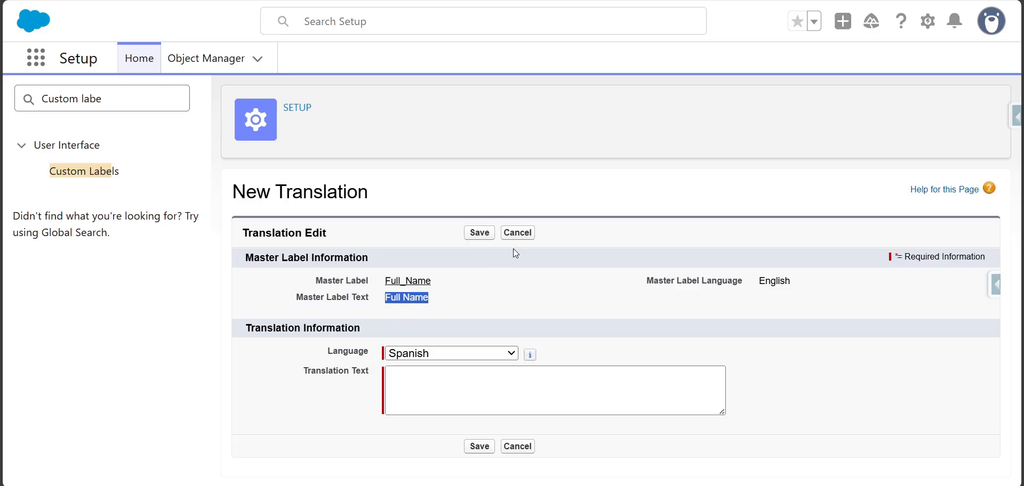
pyautogui.hotkey('ctrl', 't')
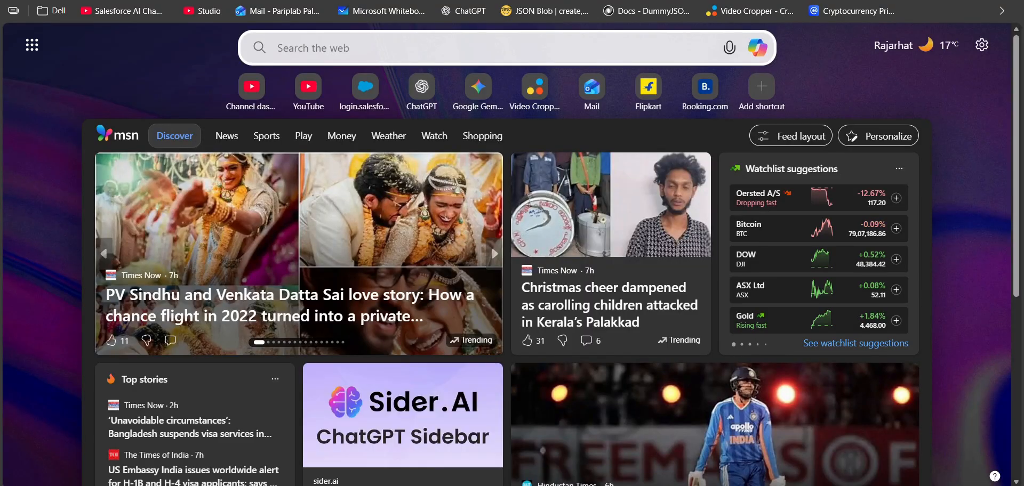
pyautogui.write('english to italian translation')
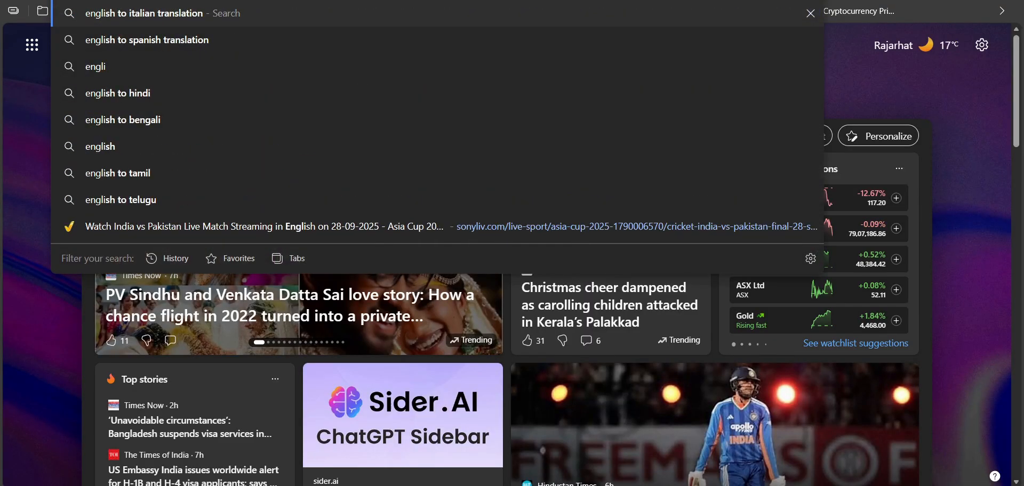
pyautogui.press('Return')
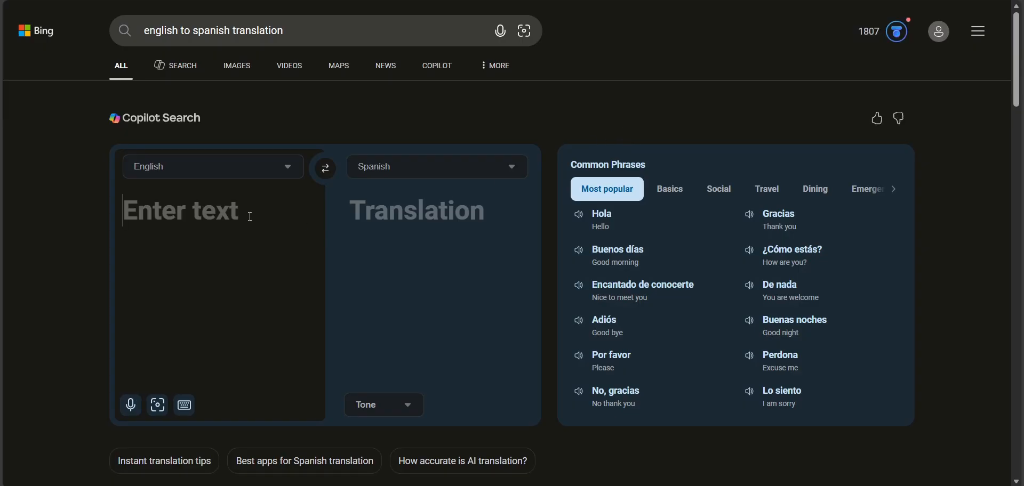
pyautogui.hotkey('ctrl', 'v')
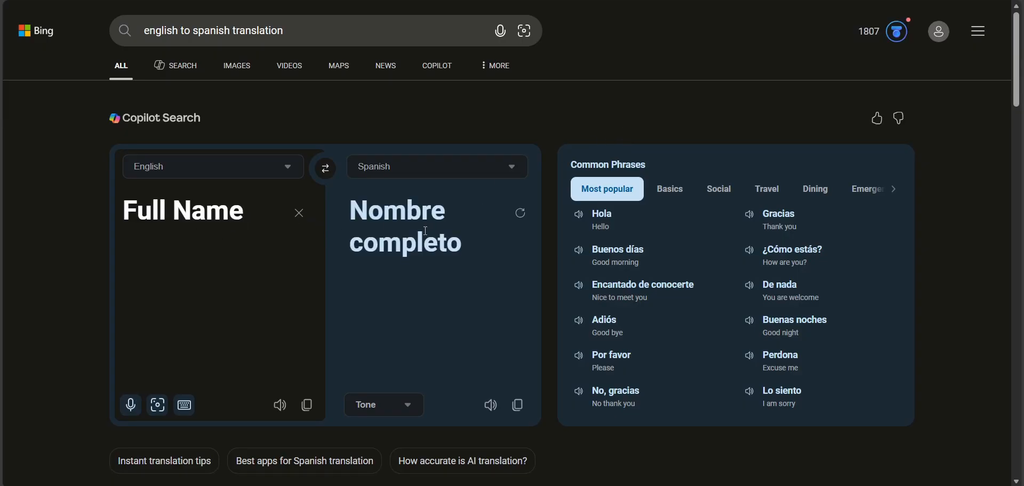
pyautogui.click(518, 405)
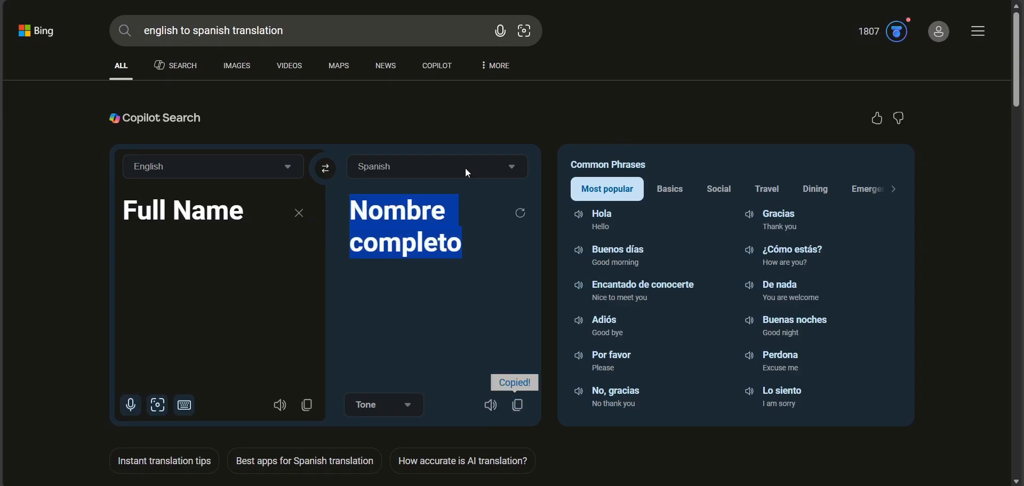
# - Return to Salesforce Setup, enter "Nombre completo" as the Spanish translation text and save the translation
pyautogui.hotkey('alt', 'Tab')
pyautogui.click(454, 391)
pyautogui.hotkey('ctrl', 'v')
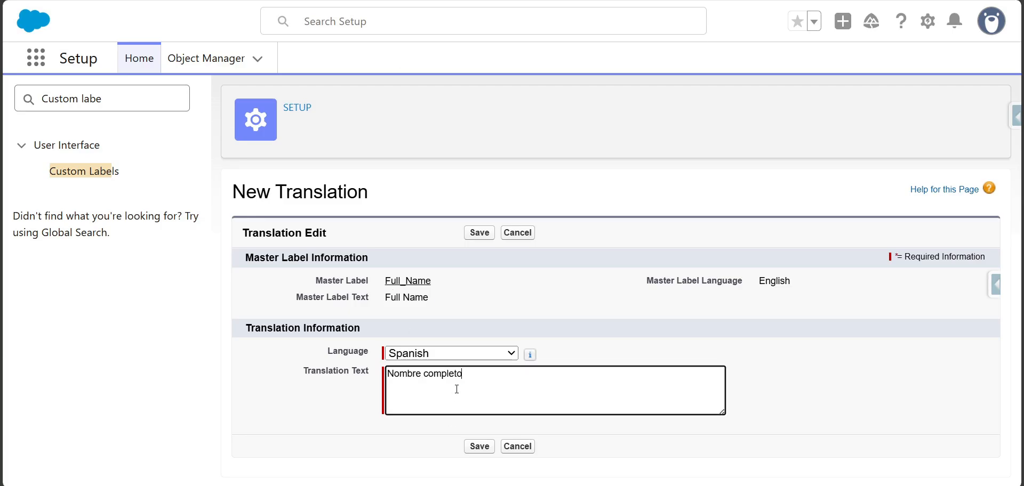
pyautogui.click(479, 233)
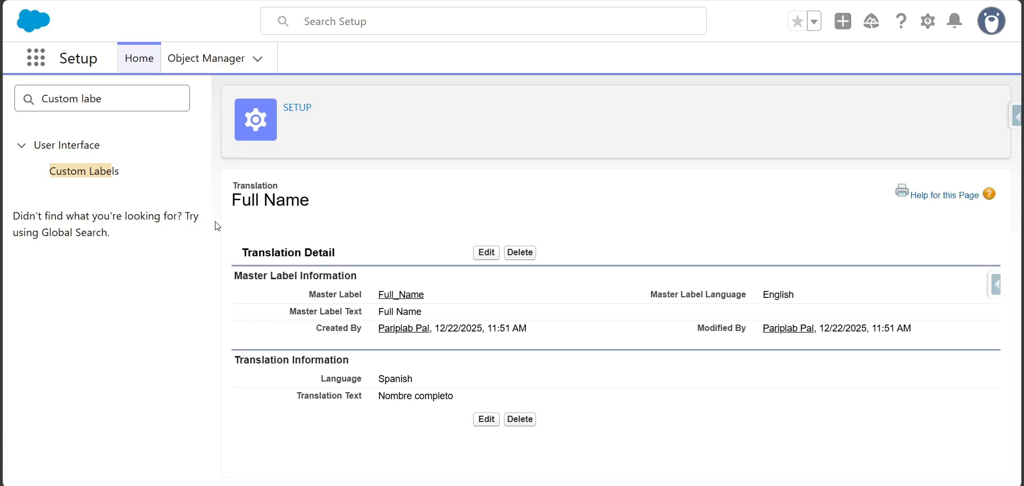
# - Go back to the Custom Labels list and start a new list view named "My Custom Labels"
pyautogui.click(107, 171)
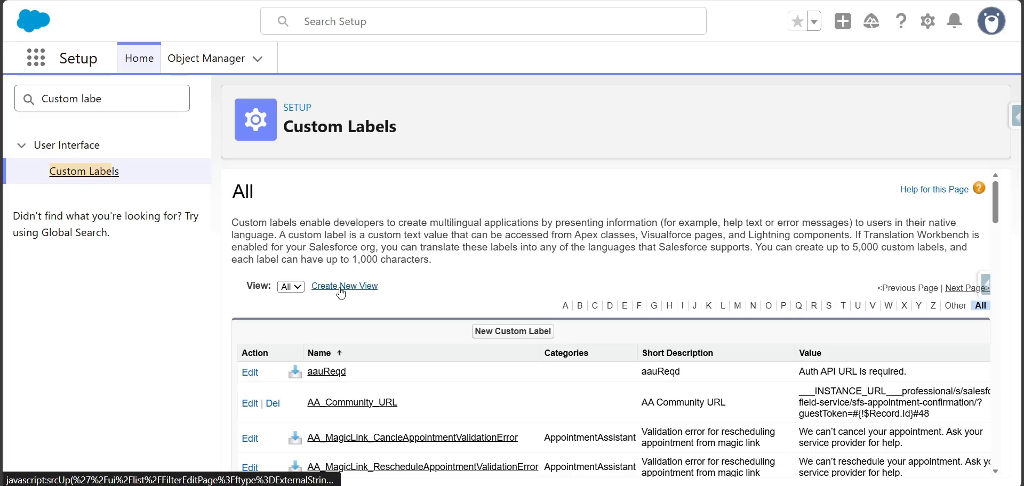
pyautogui.click(341, 288)
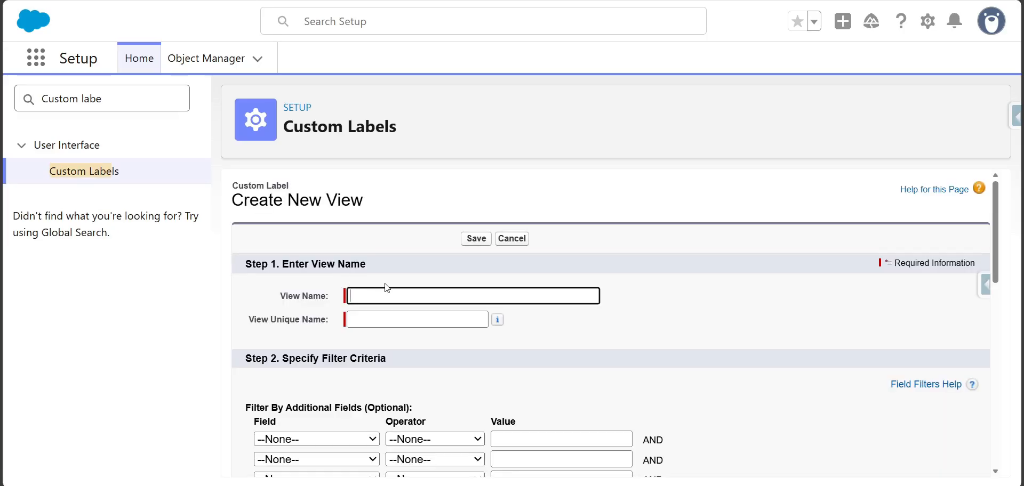
pyautogui.write('My ')
pyautogui.write('Custom Labe')
pyautogui.press('BackSpace')
pyautogui.write('bels')
pyautogui.press('Tab')
# - Filter the new view to labels whose Categories field equals "Customer Info" and save the view
pyautogui.scroll(-3, 338, 327)
pyautogui.click(325, 305)
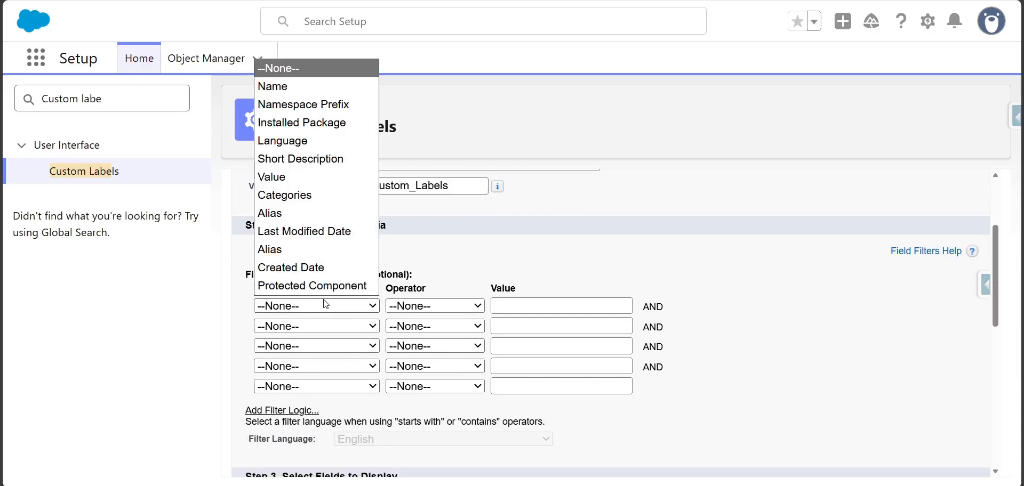
pyautogui.click(319, 195)
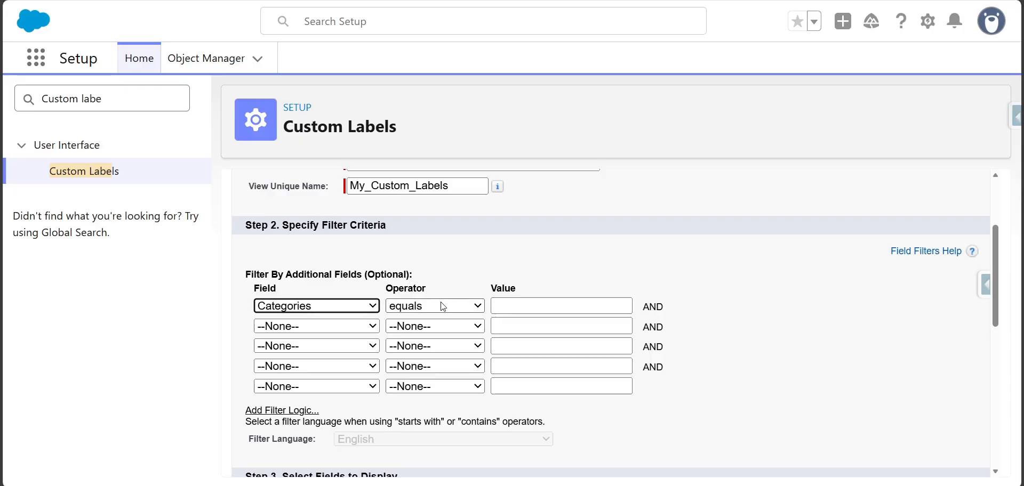
pyautogui.click(528, 306)
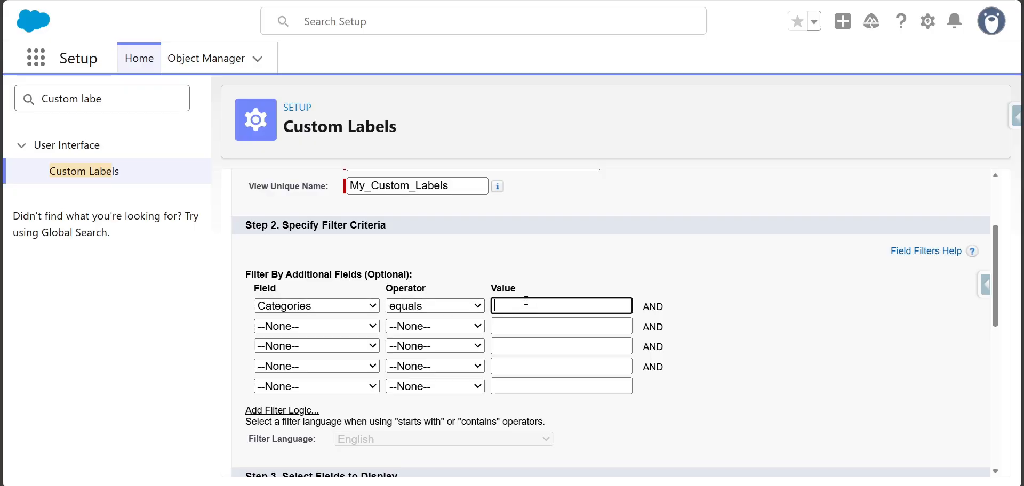
pyautogui.hotkey('ctrl', 'v')
pyautogui.hotkey('ctrl', 'a')
pyautogui.press('BackSpace')
pyautogui.press('super+v')
pyautogui.scroll(-5, 598, 203)
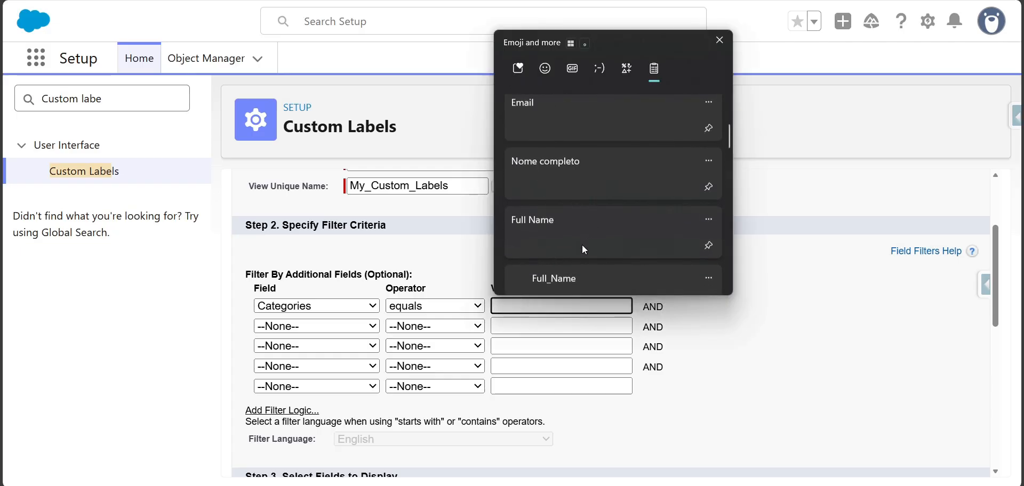
pyautogui.scroll(-3, 582, 245)
pyautogui.scroll(10, 578, 238)
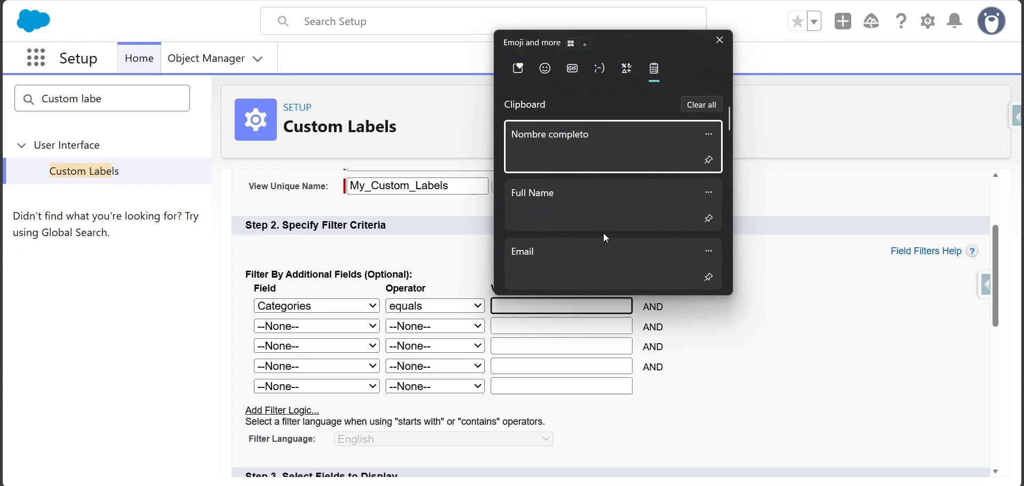
pyautogui.click(592, 303)
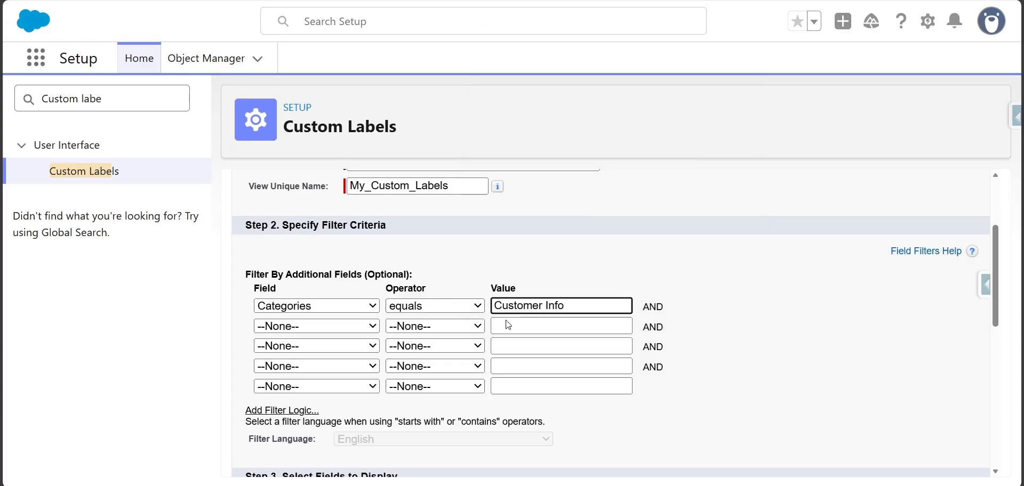
pyautogui.scroll(-10, 506, 325)
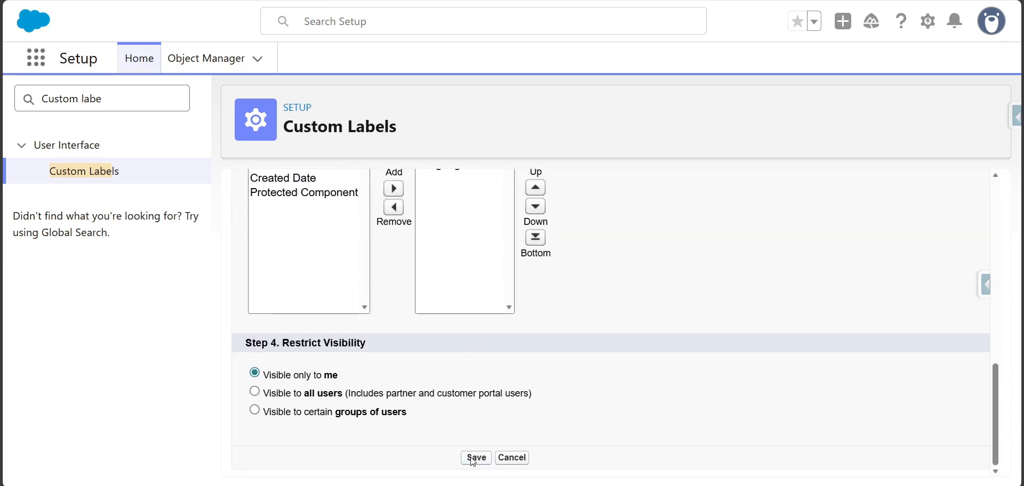
pyautogui.hotkey('alt', 'Left')
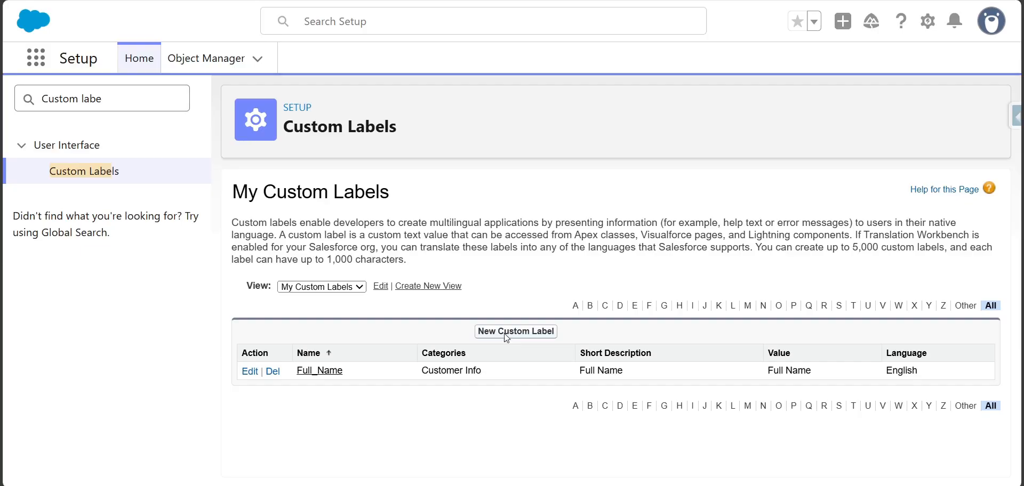
# - Open the Full_Name label to review its details and translations, and return to the custom labels list
pyautogui.click(322, 373)
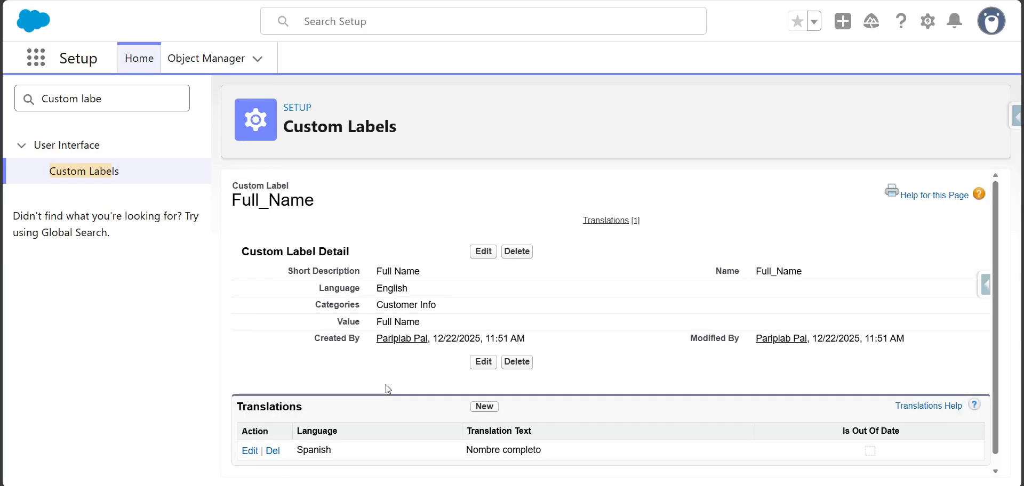
pyautogui.scroll(-1, 387, 386)
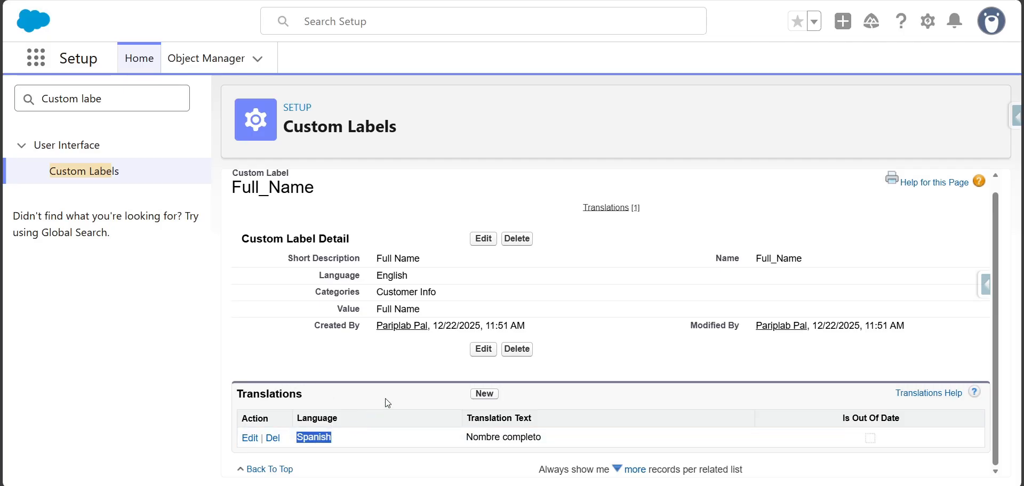
pyautogui.click(101, 174)
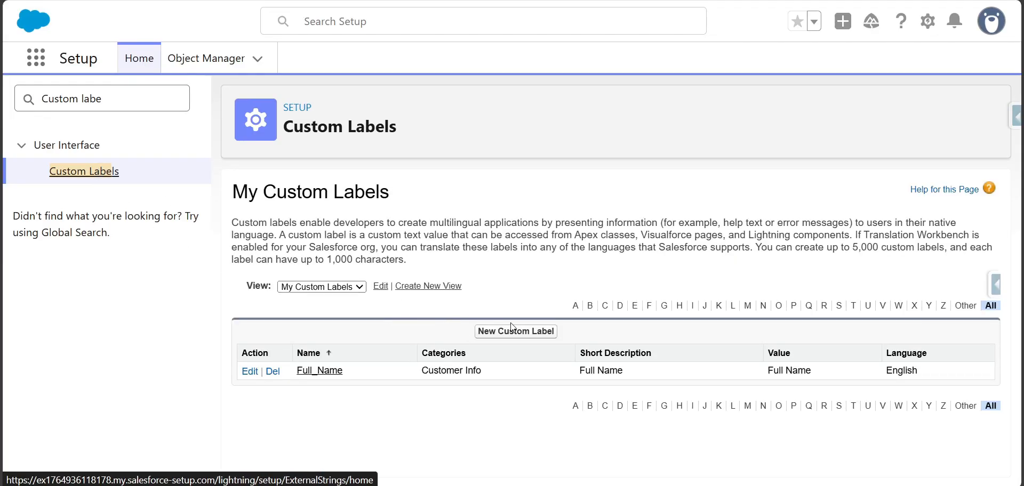
# - Start a new custom label with the short description "Address" and the category "Customer Info"
pyautogui.click(514, 333)
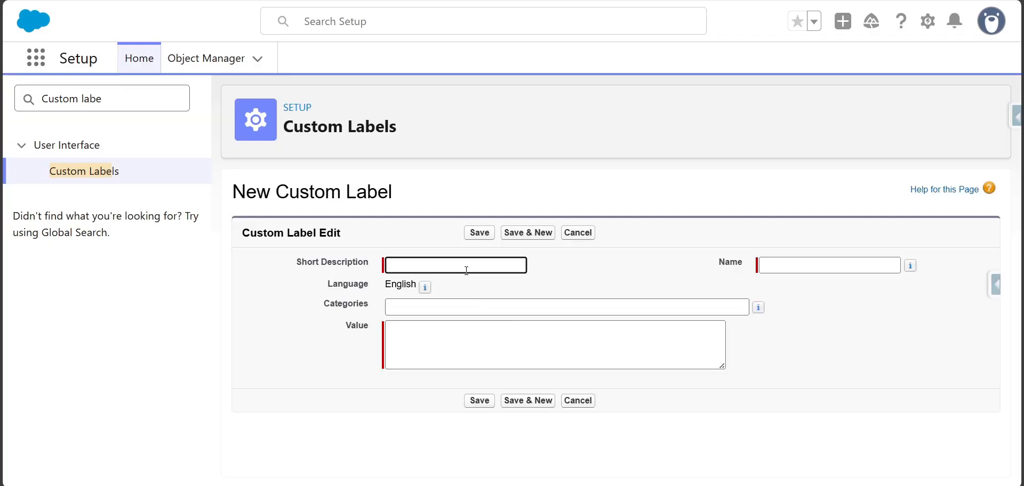
pyautogui.write('Address')
pyautogui.press('Tab')
pyautogui.press('Tab')
pyautogui.press('Tab')
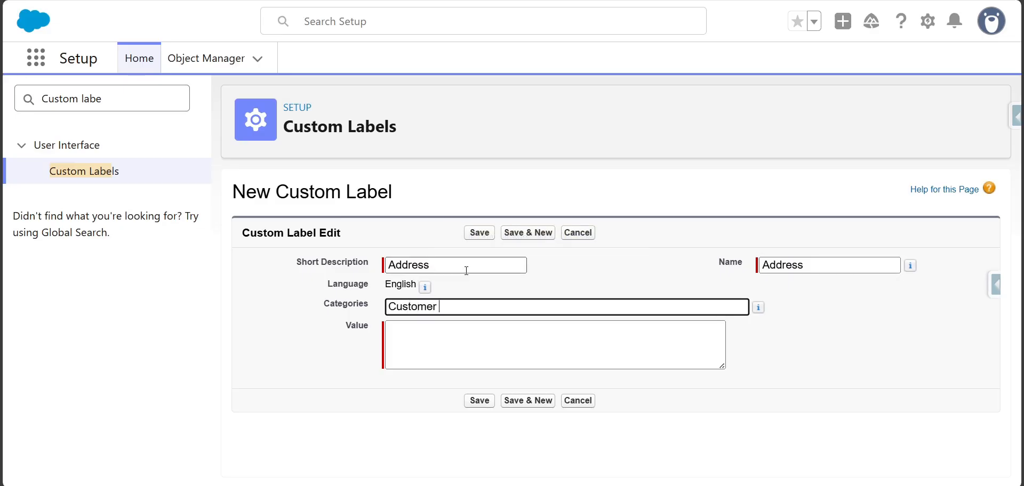
pyautogui.write('Customer Info')
# - Set the new label's value to "Address" and save the label
pyautogui.press('Tab')
pyautogui.press('Tab')
pyautogui.write('Nombre completo')
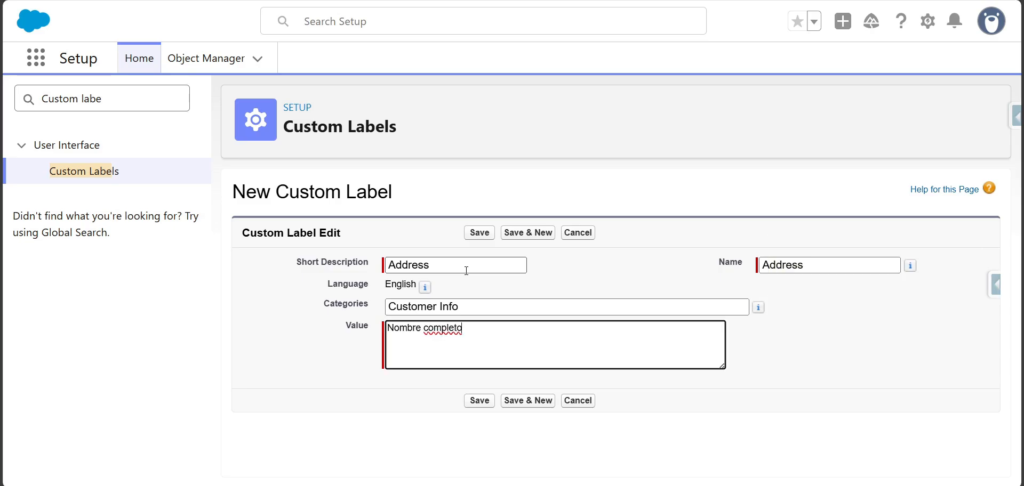
pyautogui.hotkey('ctrl', 'a')
pyautogui.write('A')
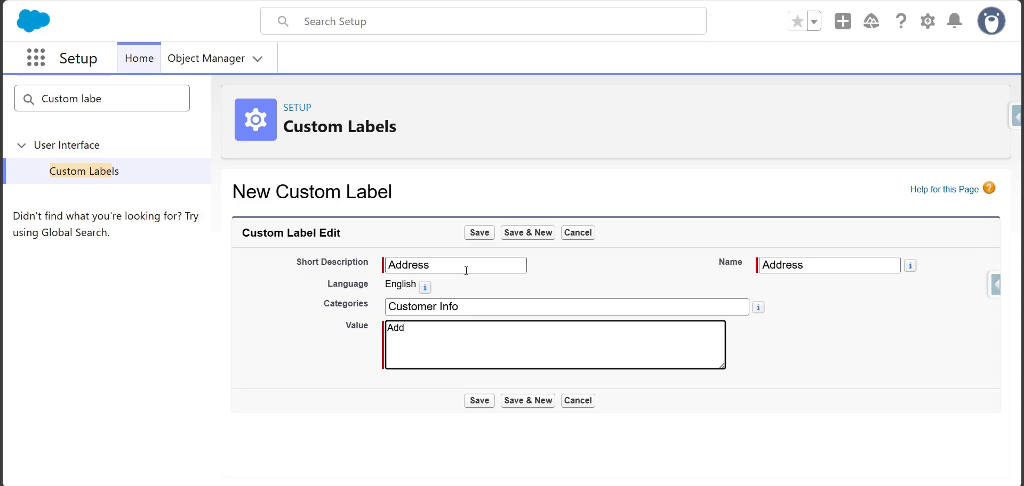
pyautogui.hotkey('ctrl', 'a')
pyautogui.click(479, 233)
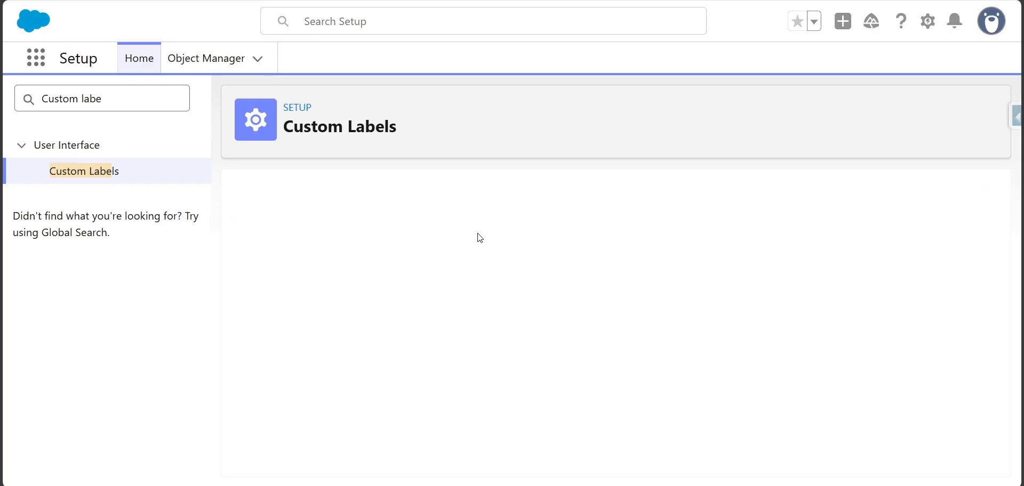
# - Start a new translation for the Address label and choose Spanish as its language
pyautogui.click(486, 407)
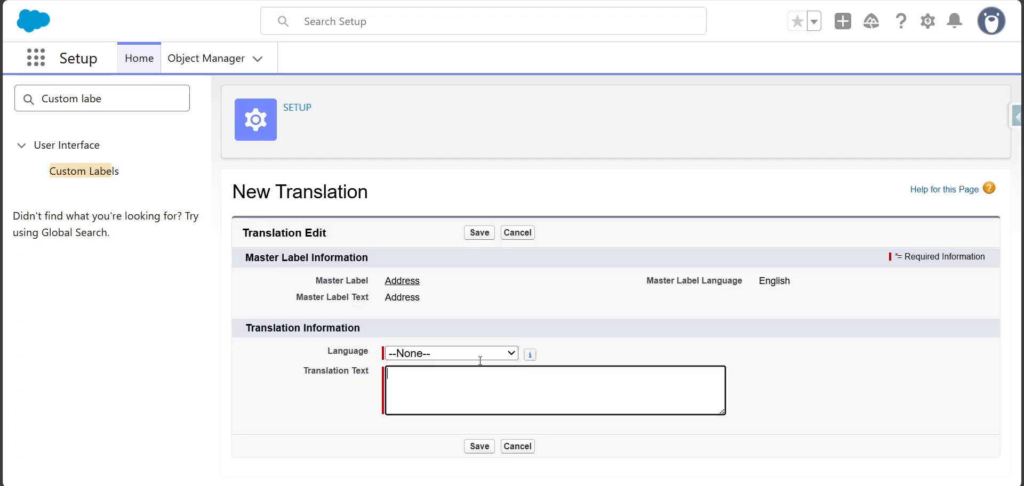
pyautogui.click(455, 353)
pyautogui.click(440, 153)
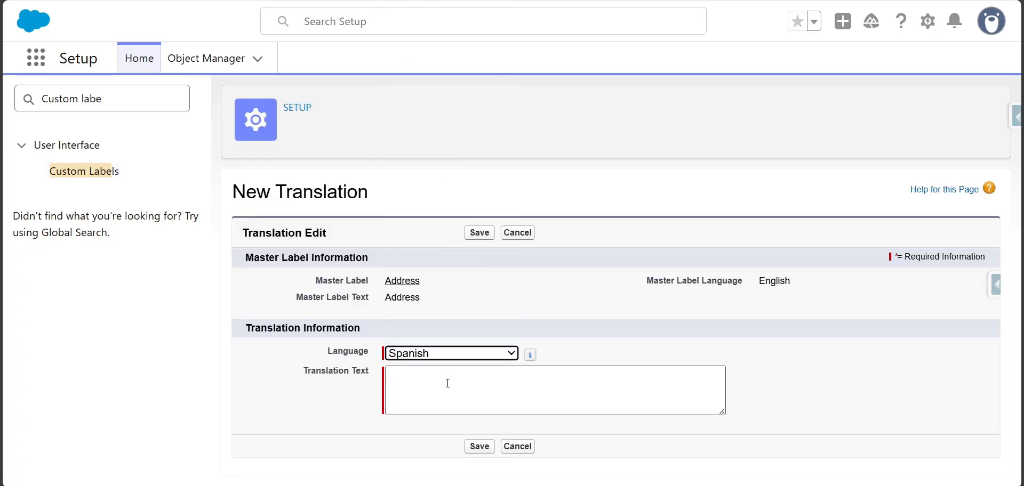
pyautogui.click(448, 381)
# - Switch to the Bing translator, translate "Address" from English to Spanish and copy "Dirección"
pyautogui.hotkey('ctrl', 'Tab')
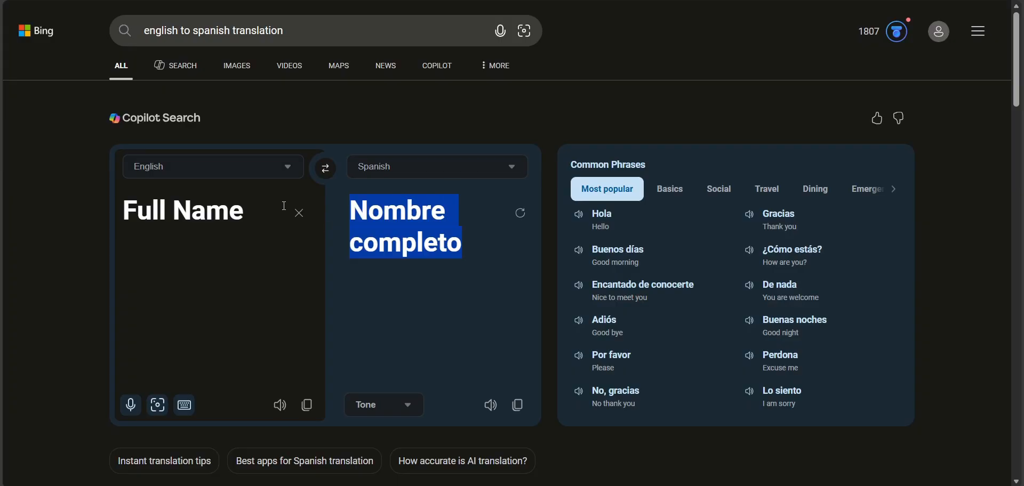
pyautogui.click(300, 214)
pyautogui.write('Address')
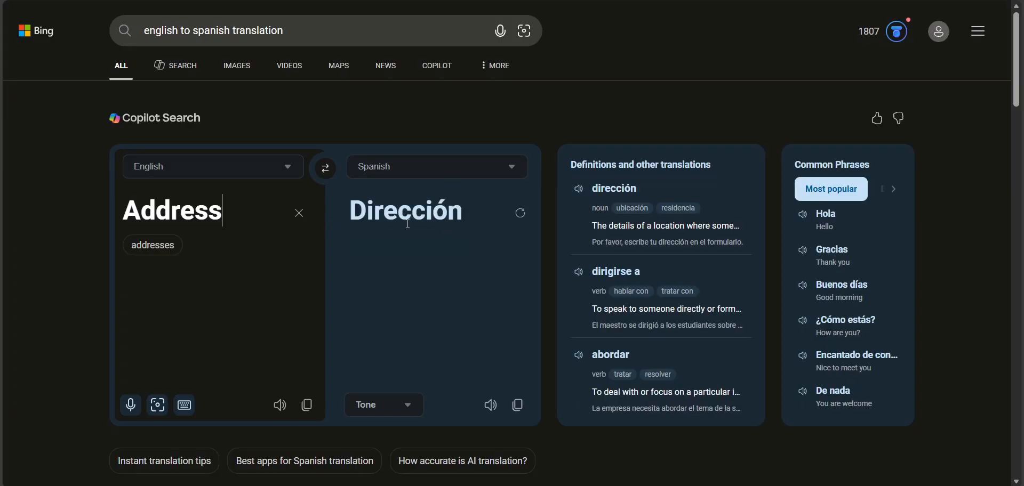
pyautogui.click(516, 407)
# - Return to Salesforce Setup, save "Dirección" as the Spanish translation text and go back to the custom labels list
pyautogui.hotkey('alt', 'Tab')
pyautogui.hotkey('ctrl', 'v')
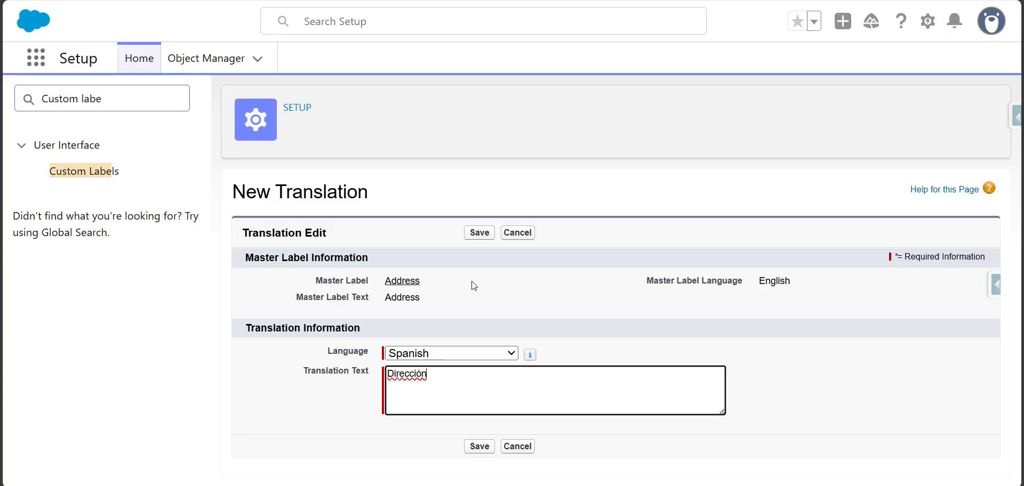
pyautogui.click(473, 234)
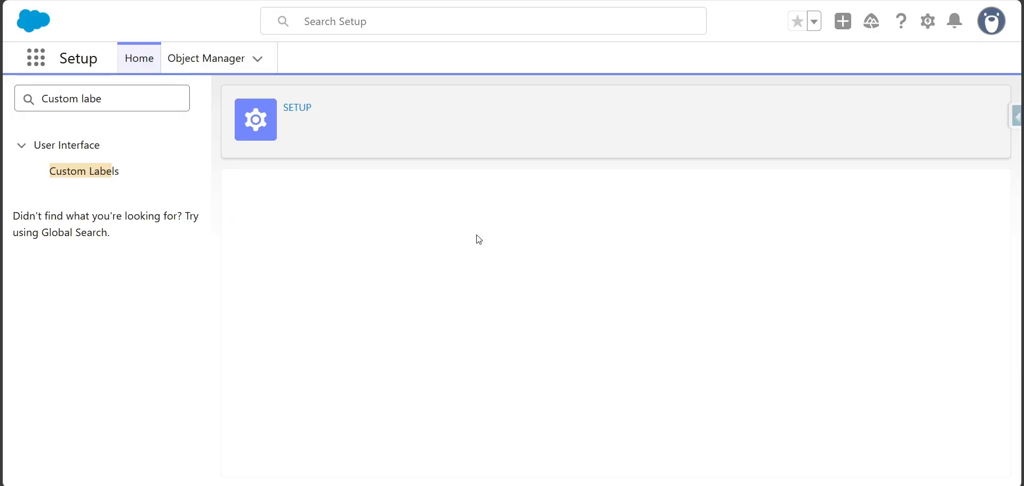
pyautogui.click(69, 176)
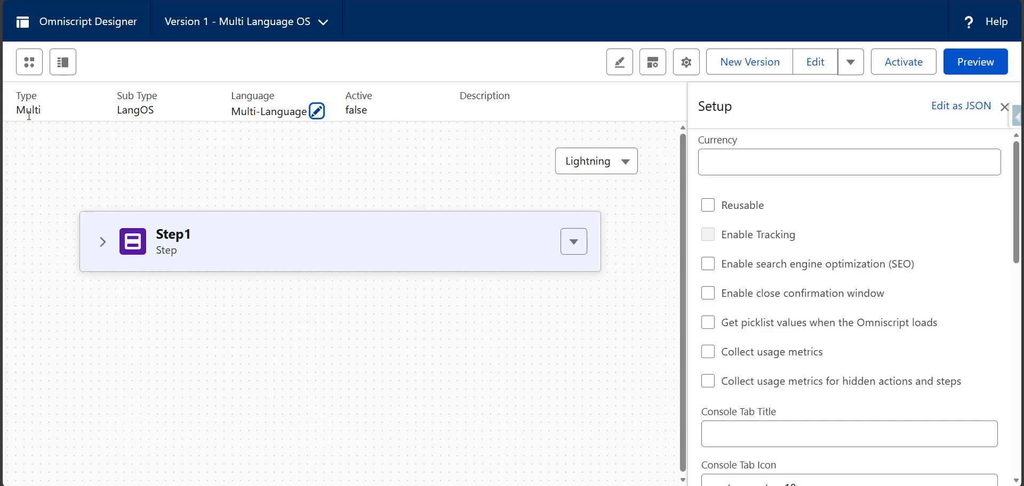
# - In the Multi Language OS Omniscript, add a Text element and a Text Area element to Step1
pyautogui.click(29, 62)
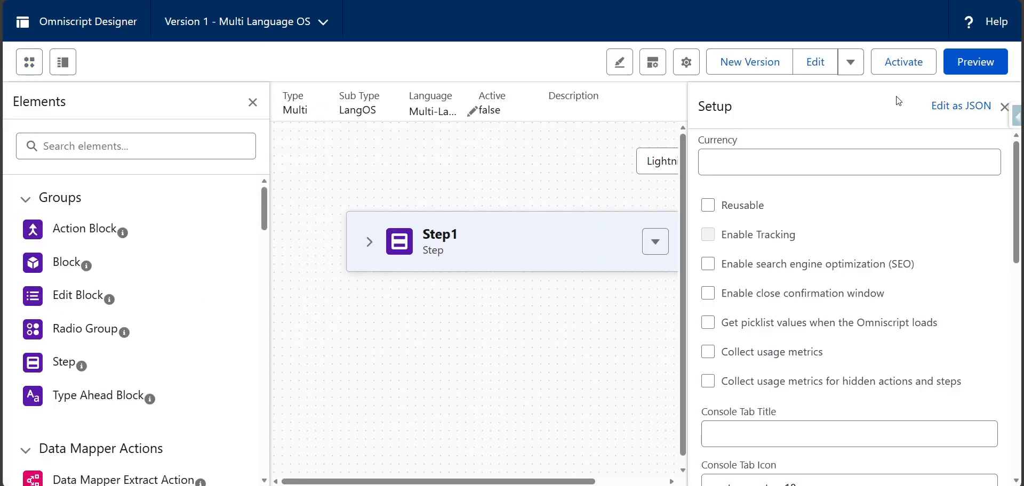
pyautogui.click(1005, 107)
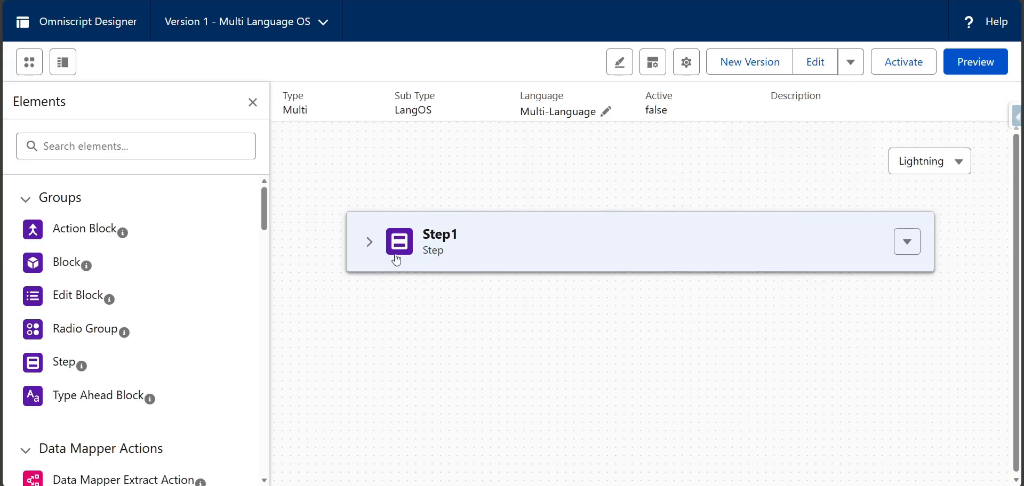
pyautogui.click(368, 241)
pyautogui.click(156, 148)
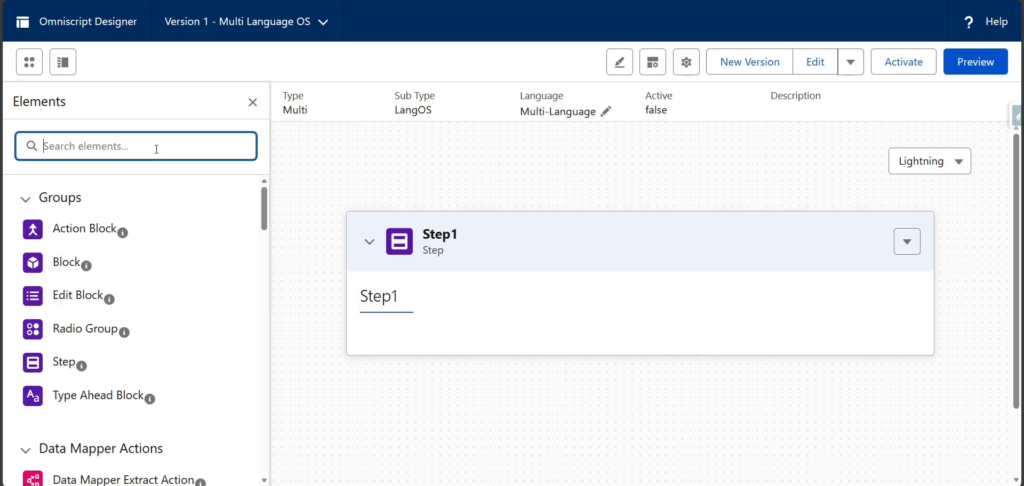
pyautogui.write('text')
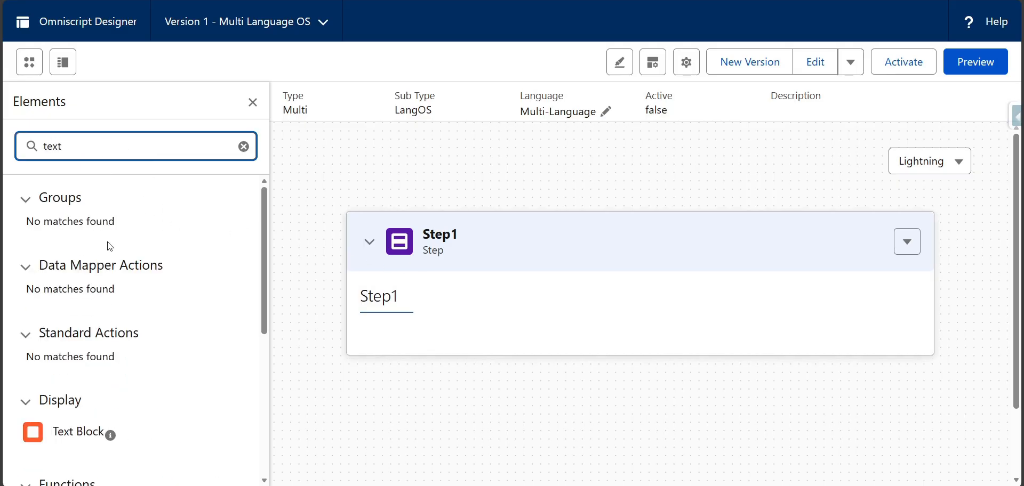
pyautogui.scroll(-5, 110, 247)
pyautogui.moveTo(62, 320); pyautogui.dragTo(388, 334)
pyautogui.moveTo(85, 349); pyautogui.dragTo(384, 367)
pyautogui.click(253, 102)
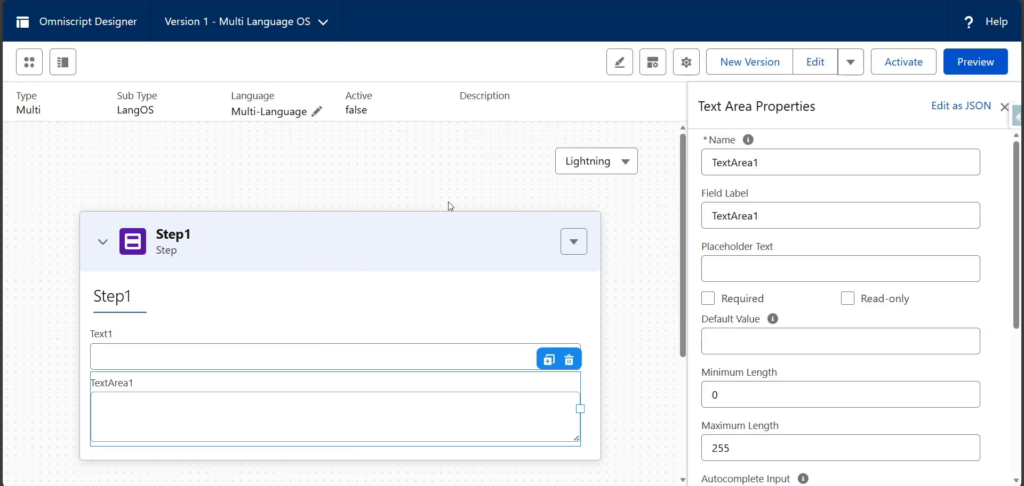
# - Copy the name Full_Name from the custom labels list in Setup and set it as the Text element's name
pyautogui.scroll(-3, 320, 314)
pyautogui.click(327, 214)
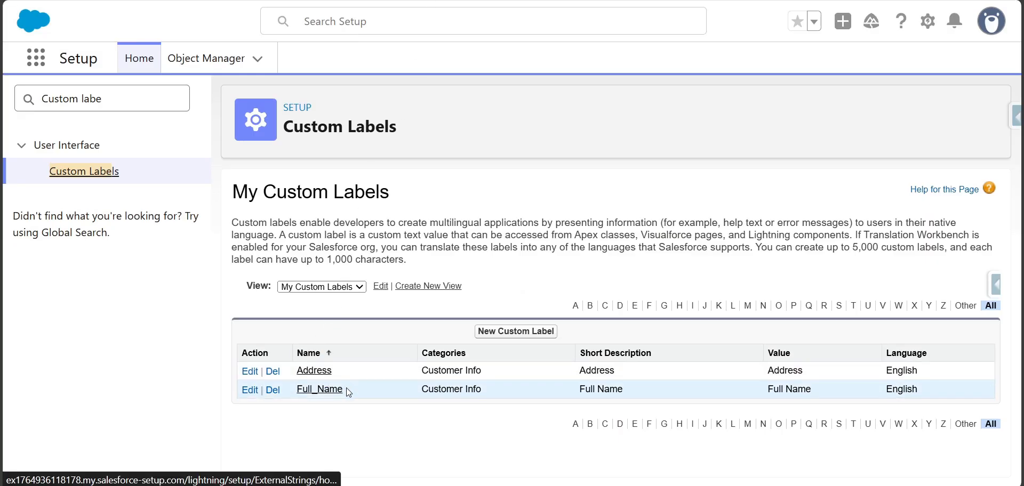
pyautogui.moveTo(347, 392); pyautogui.dragTo(300, 402)
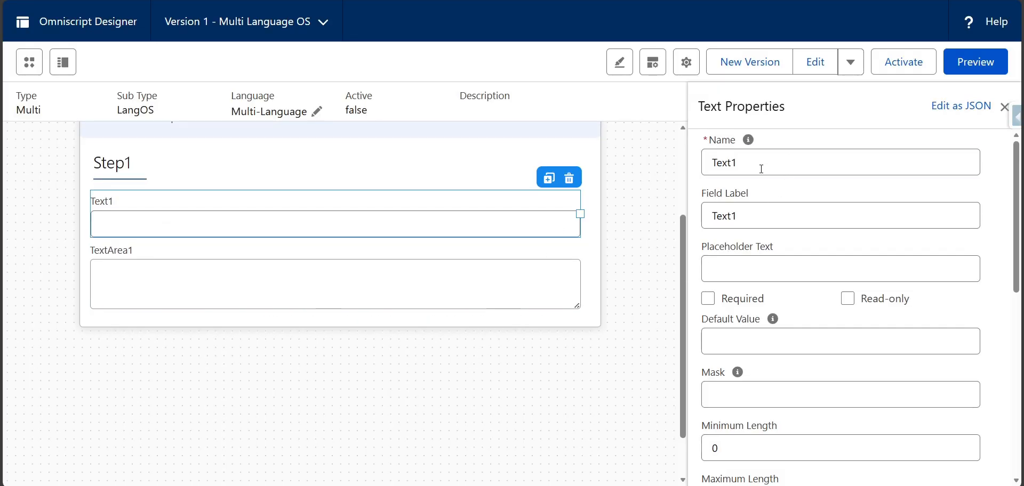
pyautogui.doubleClick(761, 169)
pyautogui.hotkey('ctrl', 'v')
# - Set the Text element's field label to "Full Name"
pyautogui.doubleClick(762, 213)
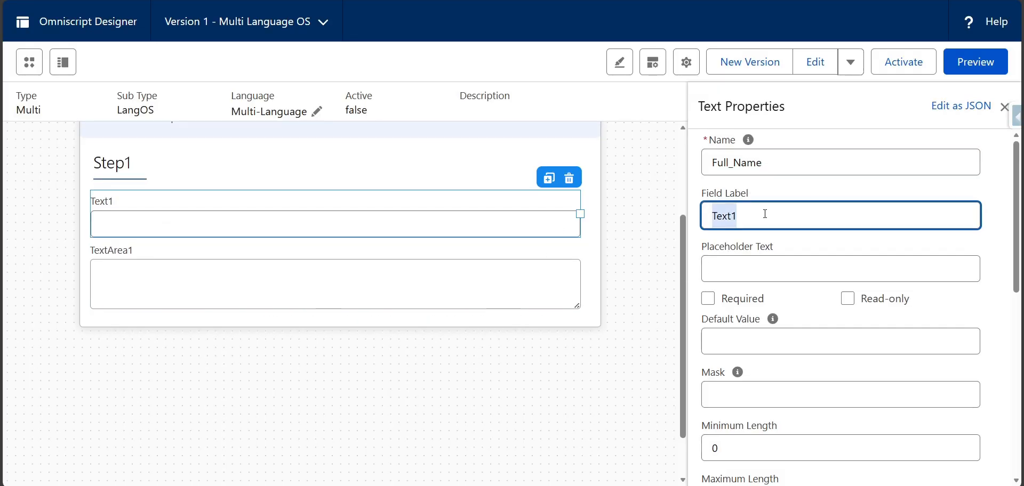
pyautogui.hotkey('ctrl', 'v')
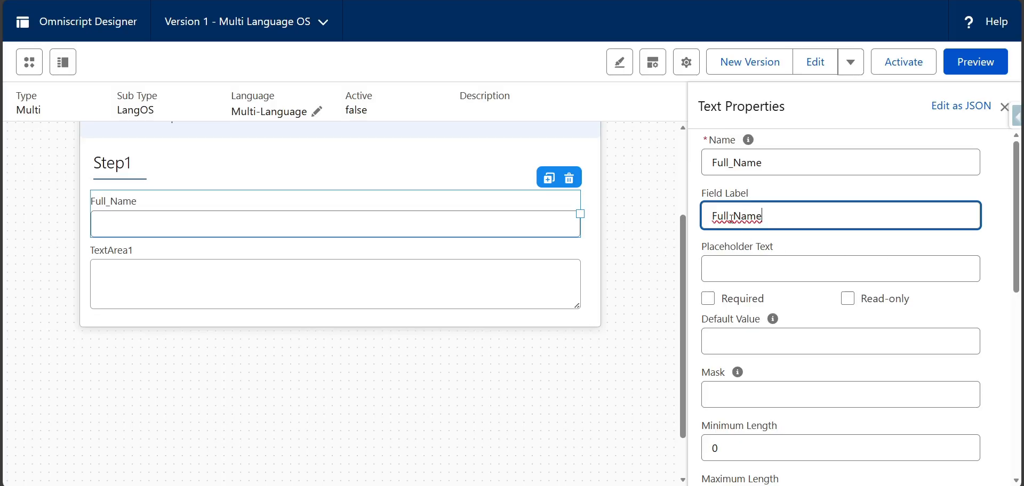
pyautogui.click(730, 216)
pyautogui.click(736, 271)
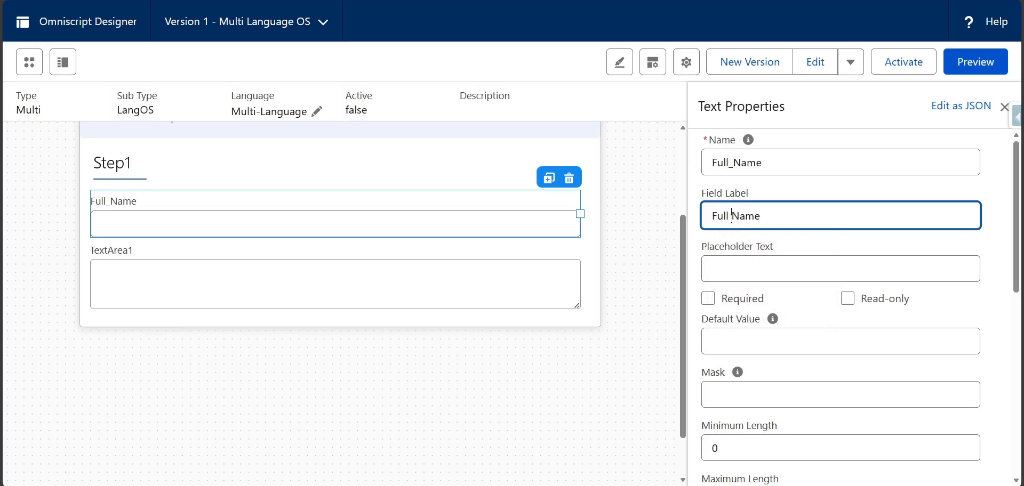
# - Compare the Text element's name with the matching custom label's name in Salesforce Setup
pyautogui.click(780, 164)
pyautogui.moveTo(781, 164); pyautogui.dragTo(715, 162)
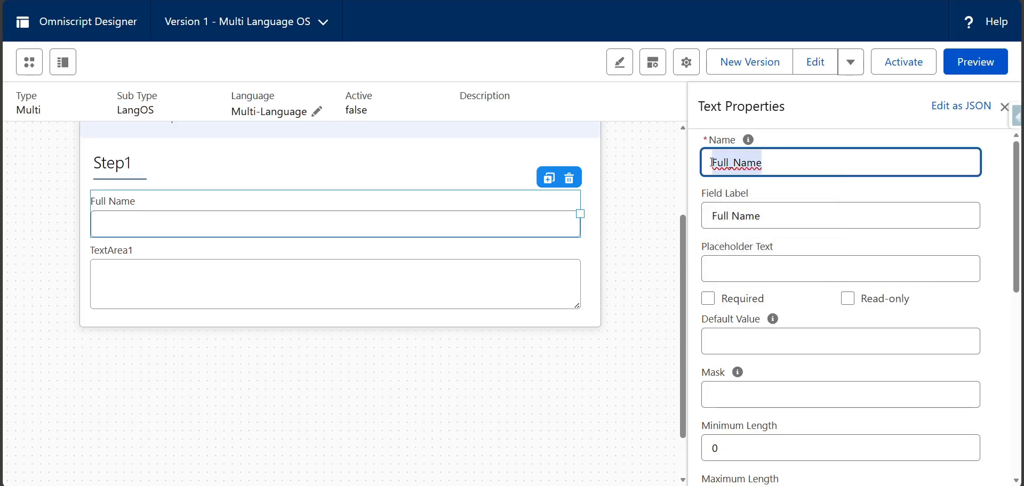
pyautogui.click(416, 1)
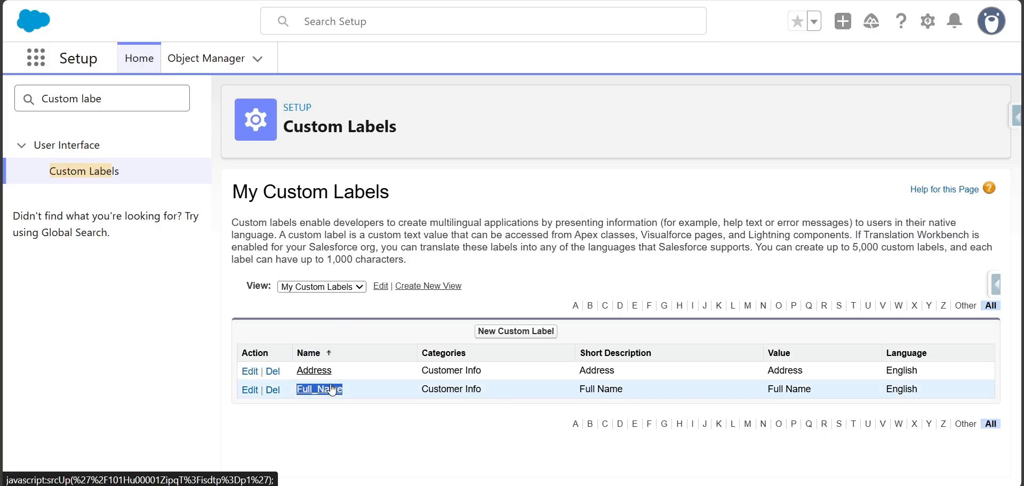
# - Copy the name Address from the custom labels list in Setup and set it as the Text Area element's name
pyautogui.click(351, 1)
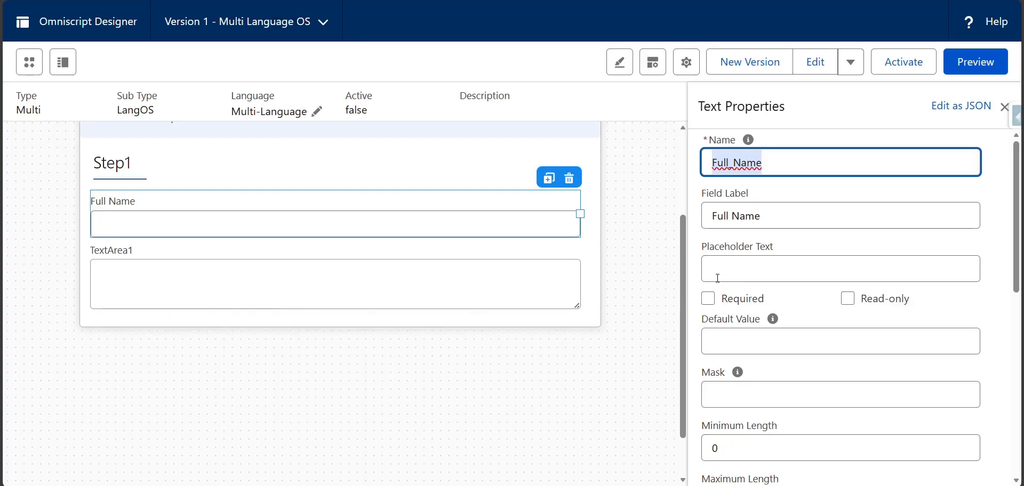
pyautogui.click(380, 253)
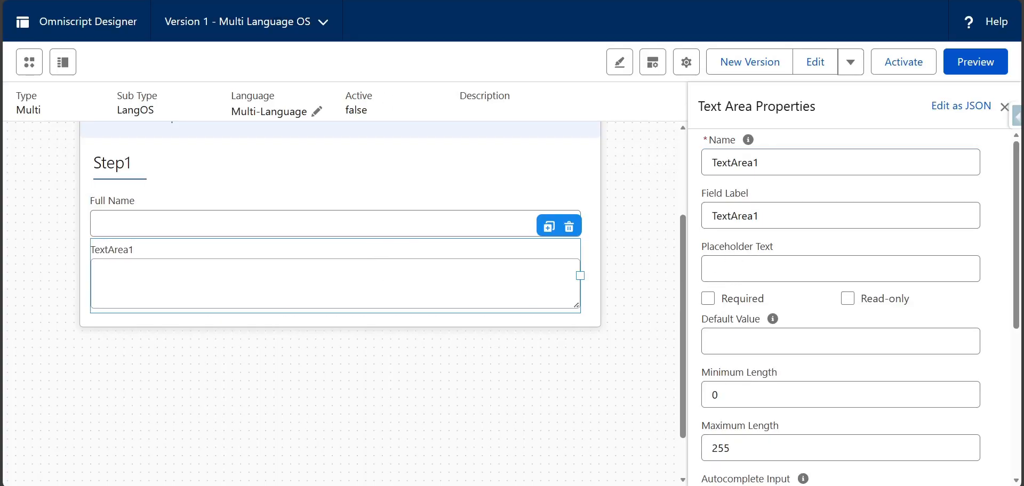
pyautogui.hotkey('ctrl', 'Tab')
pyautogui.doubleClick(344, 364)
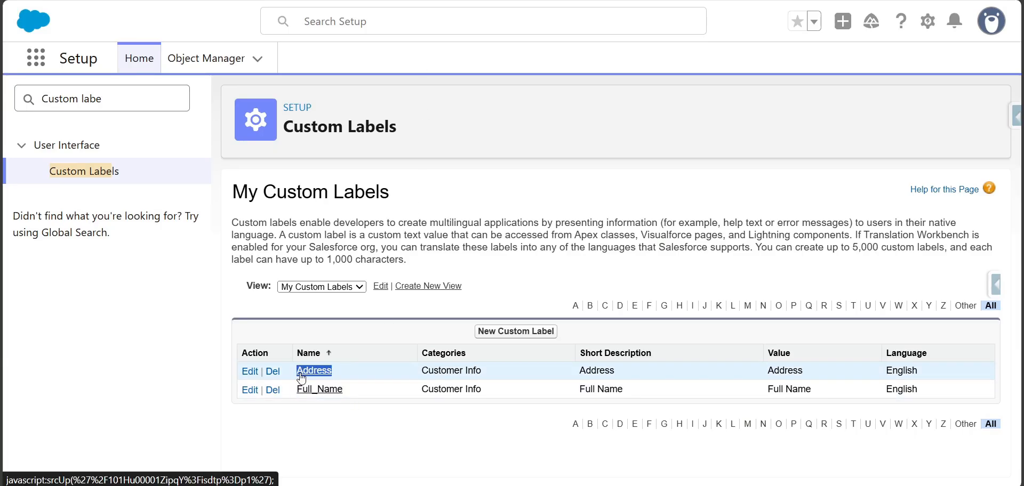
pyautogui.click(320, 1)
pyautogui.doubleClick(771, 155)
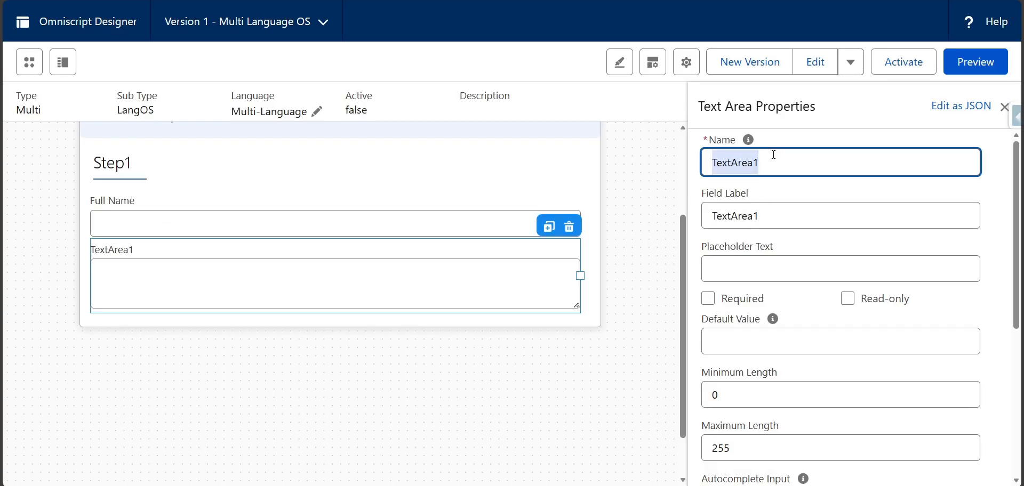
pyautogui.hotkey('ctrl', 'v')
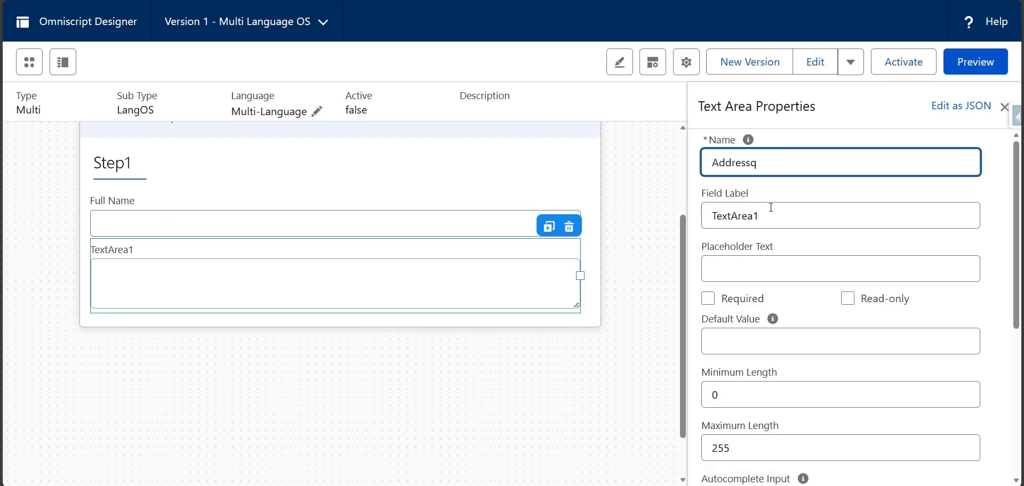
pyautogui.press('BackSpace')
# - Set the Text Area element's field label to "Address"
pyautogui.doubleClick(771, 208)
pyautogui.hotkey('ctrl', 'v')
pyautogui.click(647, 198)
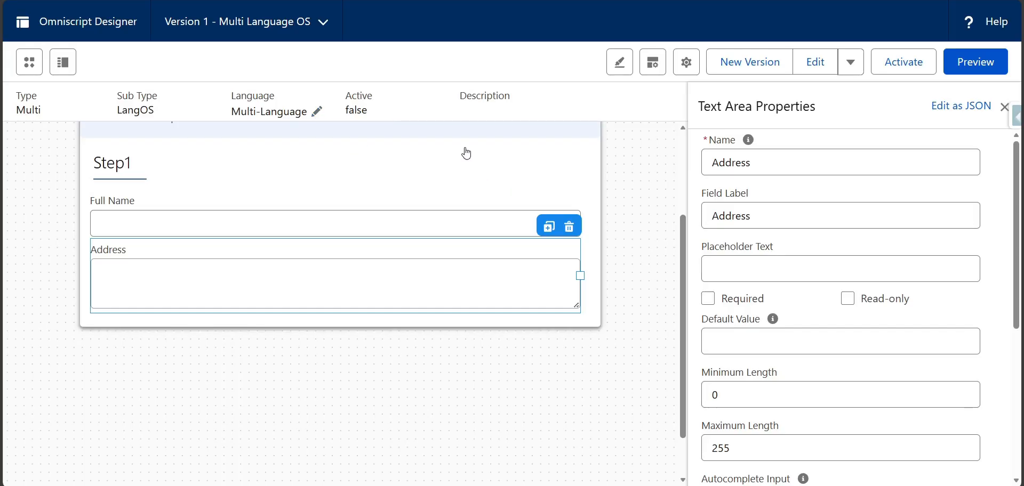
# - In the Omniscript's translations, set the custom label for the Full_Name element's label property to "Full_Name"
pyautogui.click(317, 112)
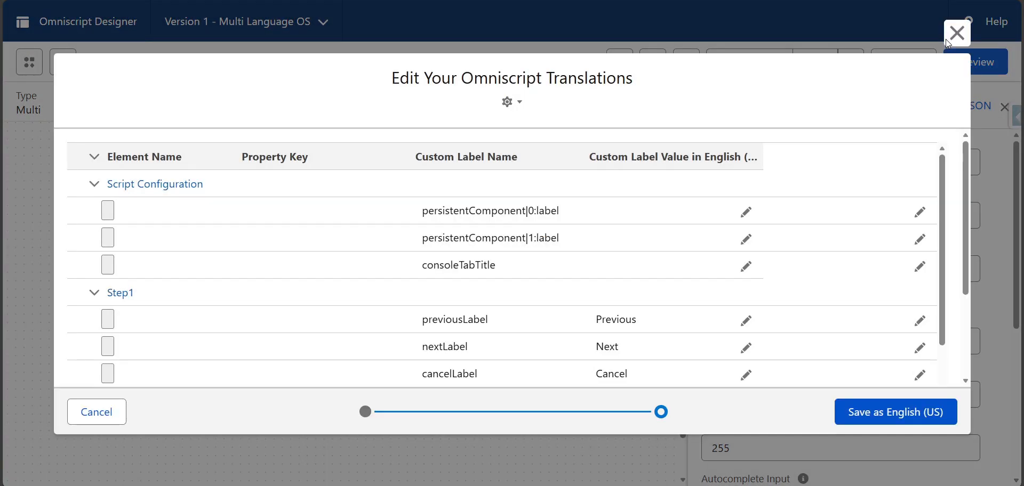
pyautogui.click(947, 38)
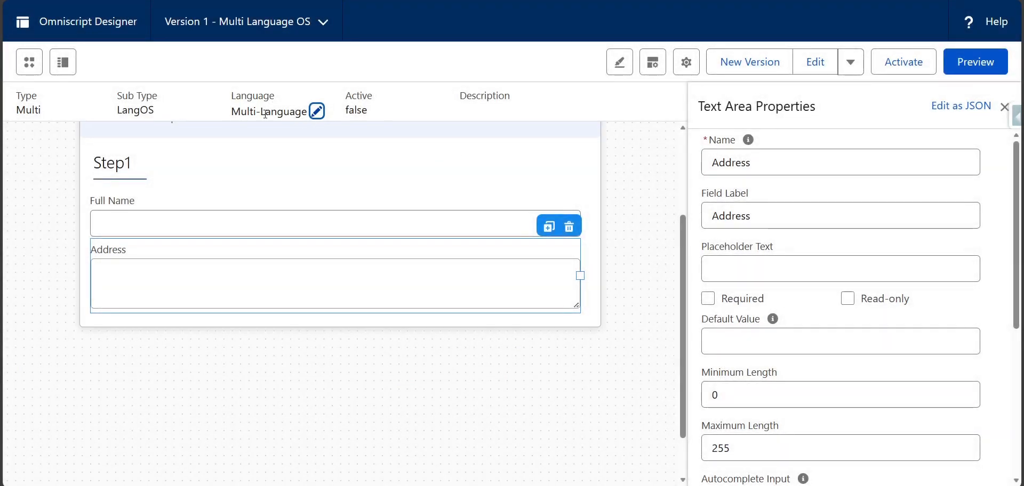
pyautogui.click(317, 112)
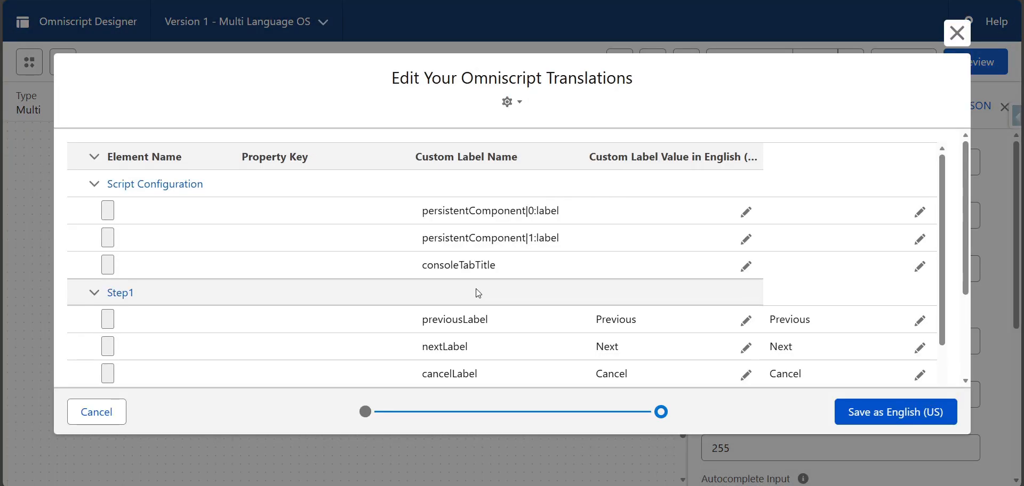
pyautogui.scroll(-1, 323, 256)
pyautogui.scroll(1, 324, 256)
pyautogui.scroll(-5, 131, 290)
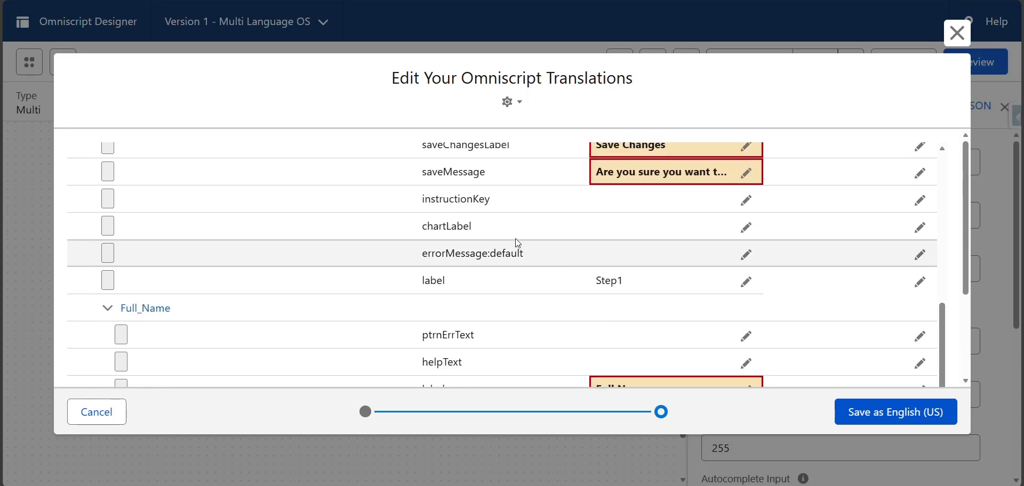
pyautogui.scroll(2, 518, 242)
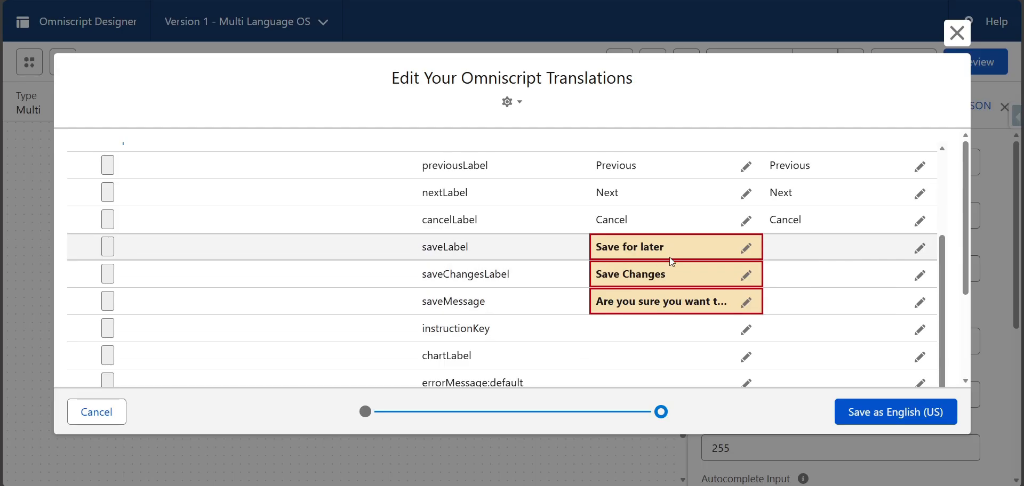
pyautogui.scroll(-4, 683, 292)
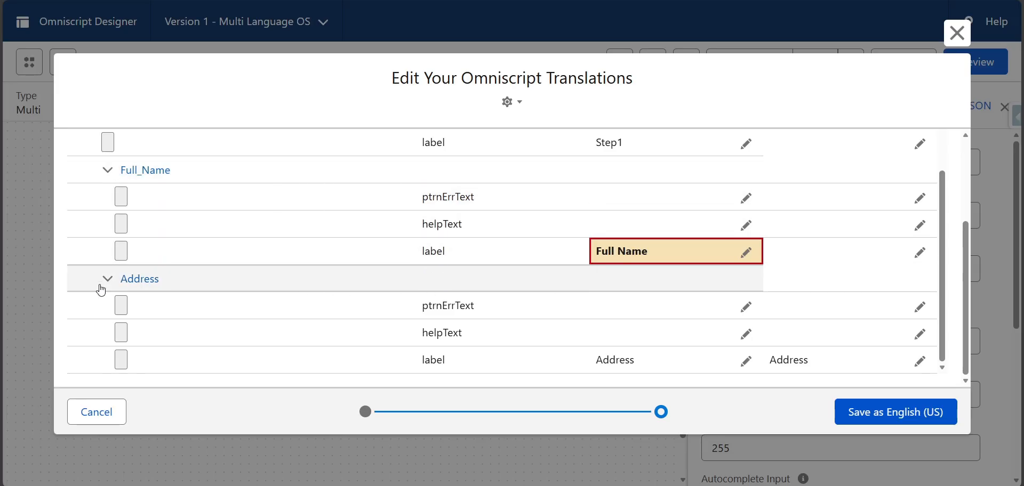
pyautogui.click(746, 253)
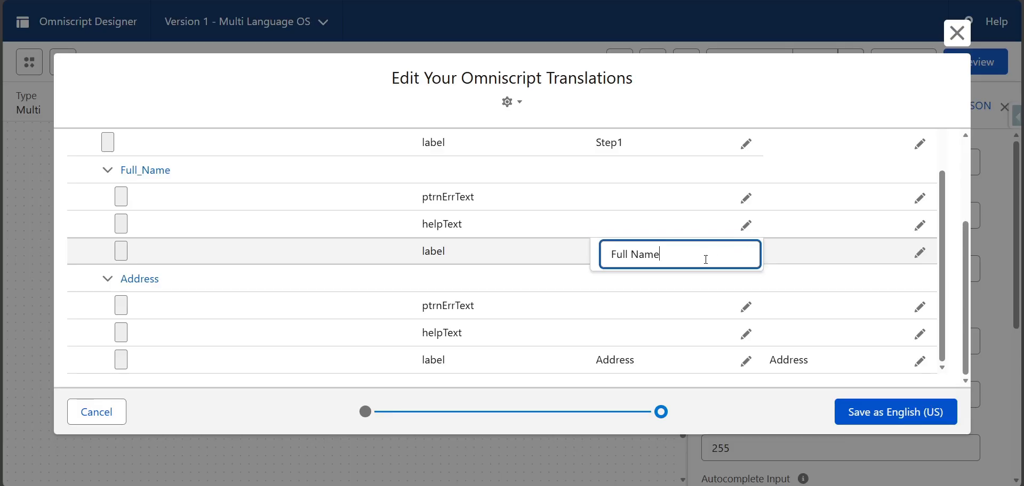
pyautogui.press('BackSpace')
pyautogui.write('_')
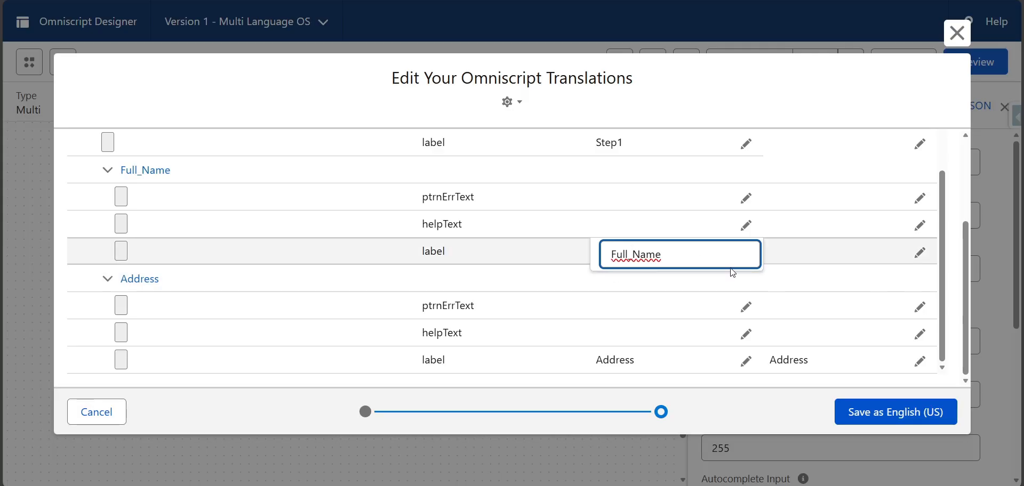
pyautogui.click(554, 282)
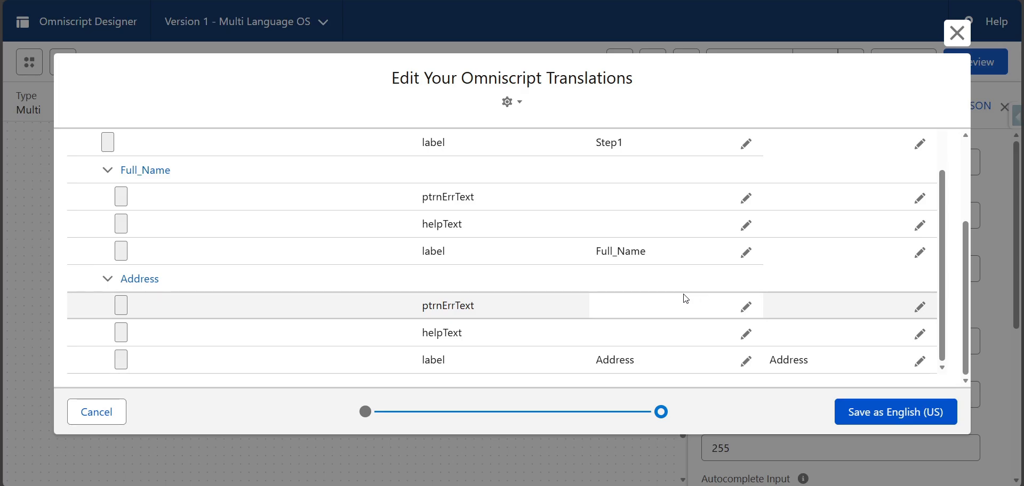
# - Review the custom label names and their English values for Step1, Full_Name and Address in the translations table
pyautogui.scroll(2, 661, 307)
pyautogui.scroll(-1, 816, 329)
pyautogui.scroll(10, 754, 326)
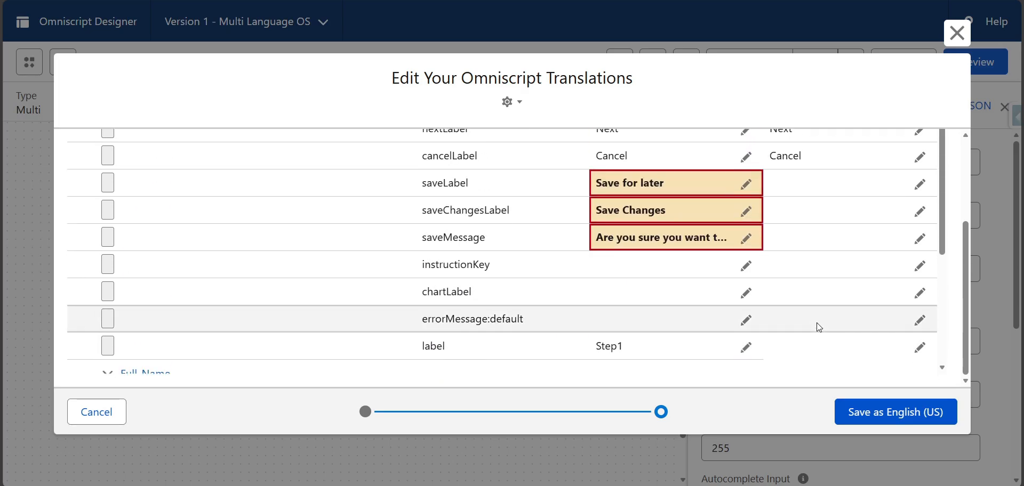
pyautogui.scroll(-9, 739, 343)
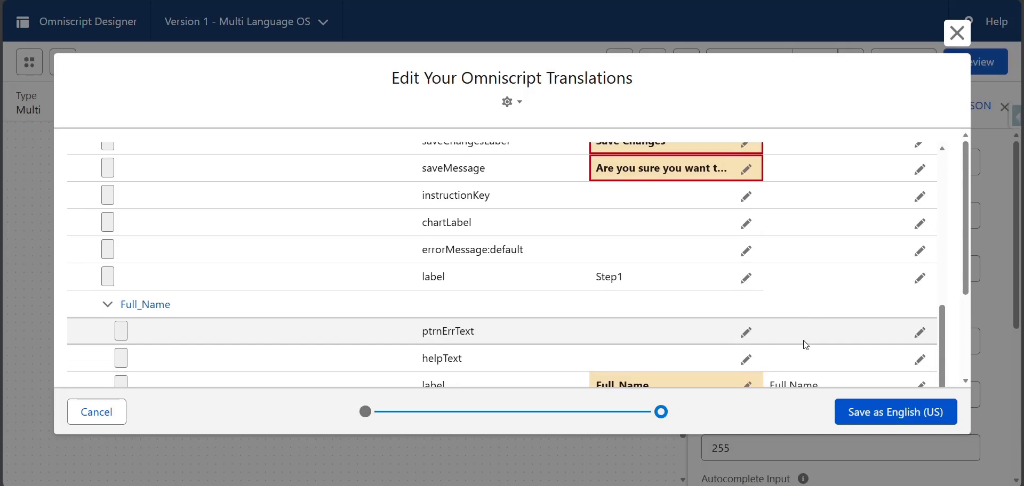
pyautogui.moveTo(772, 255); pyautogui.dragTo(819, 256)
pyautogui.click(805, 282)
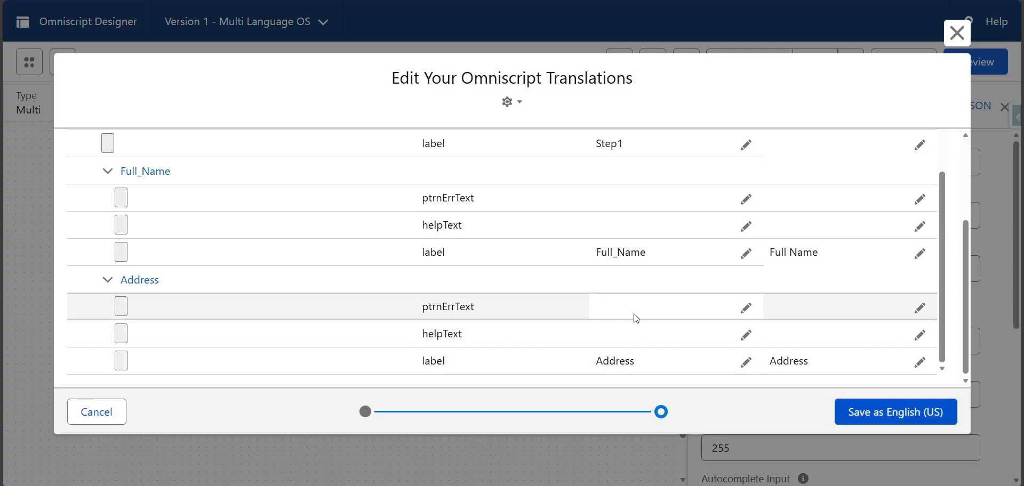
pyautogui.scroll(10, 636, 317)
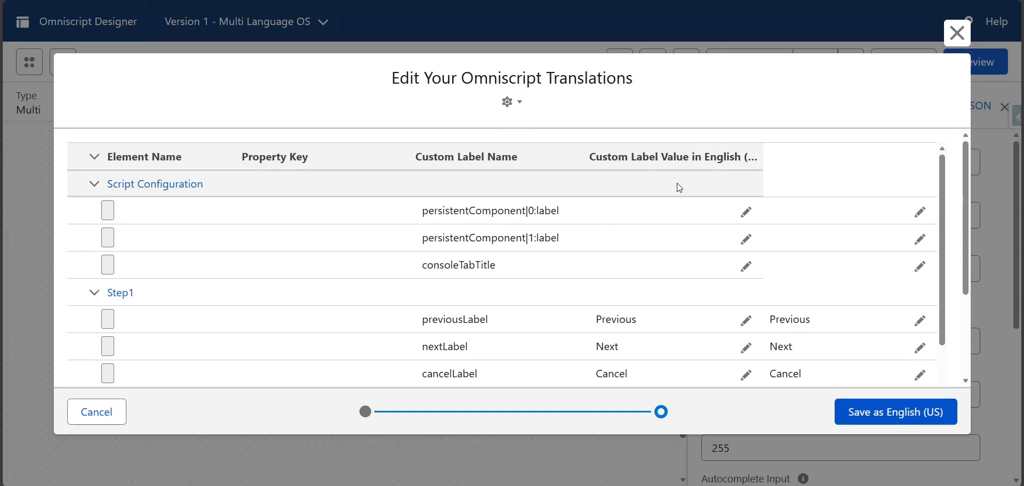
pyautogui.moveTo(595, 154); pyautogui.dragTo(735, 161)
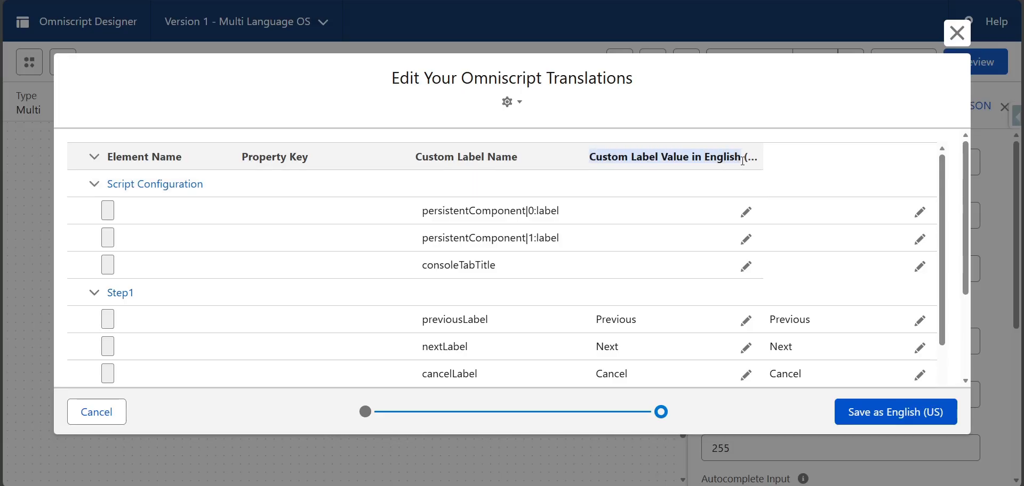
pyautogui.click(432, 158)
pyautogui.scroll(-1, 499, 237)
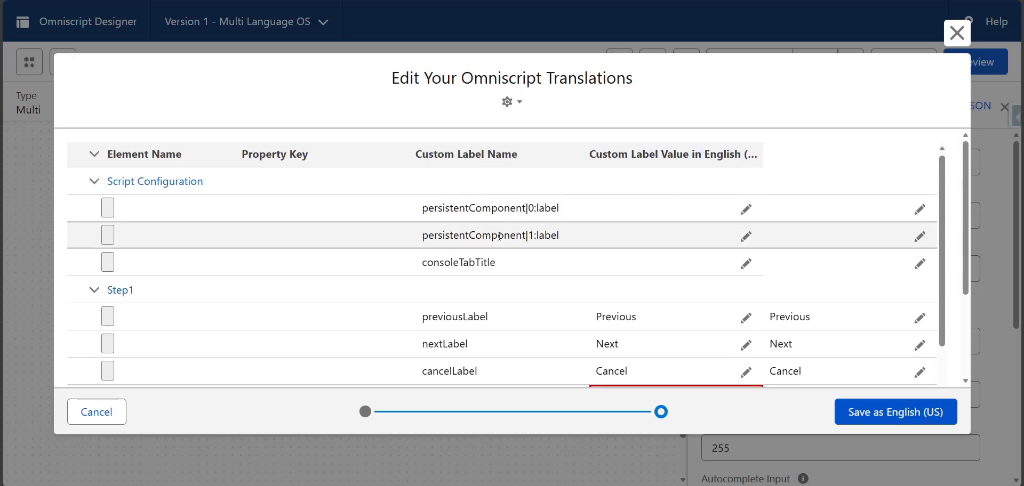
pyautogui.scroll(-5, 499, 236)
pyautogui.scroll(1, 525, 279)
pyautogui.scroll(-2, 523, 285)
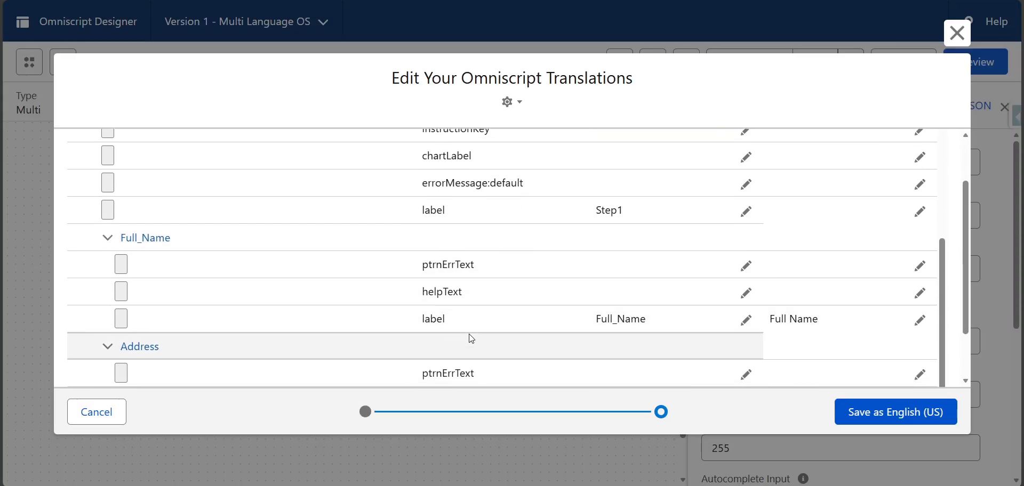
pyautogui.scroll(-2, 471, 339)
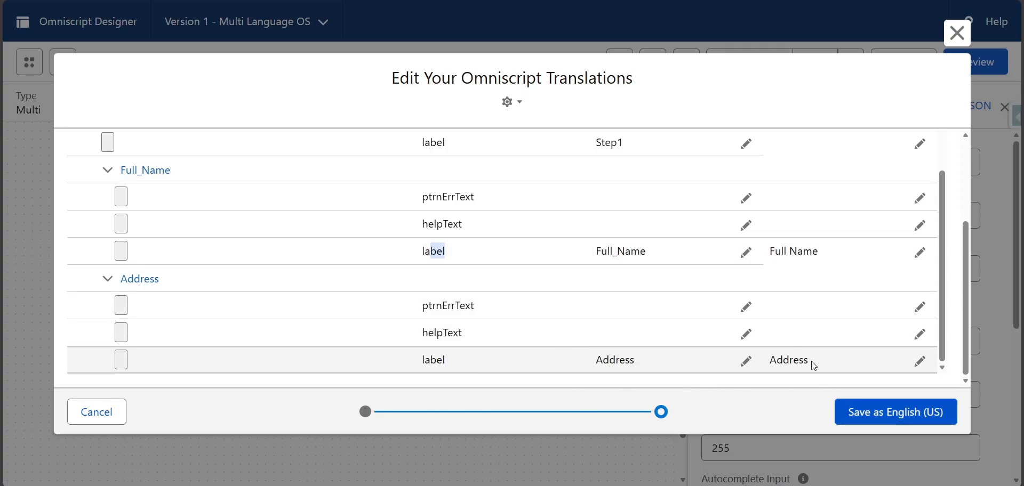
# - Save the translations as English (US) and preview the Omniscript with the debug view closed
pyautogui.click(882, 416)
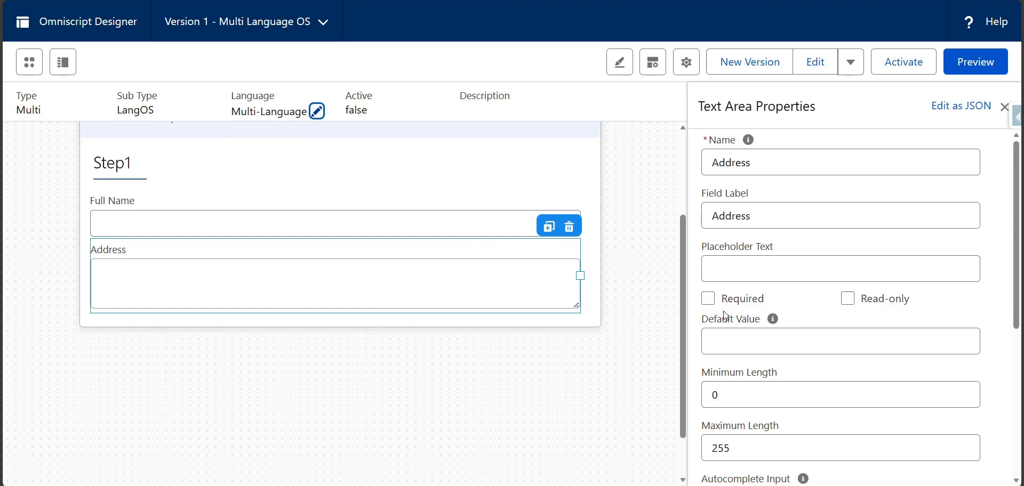
pyautogui.click(975, 62)
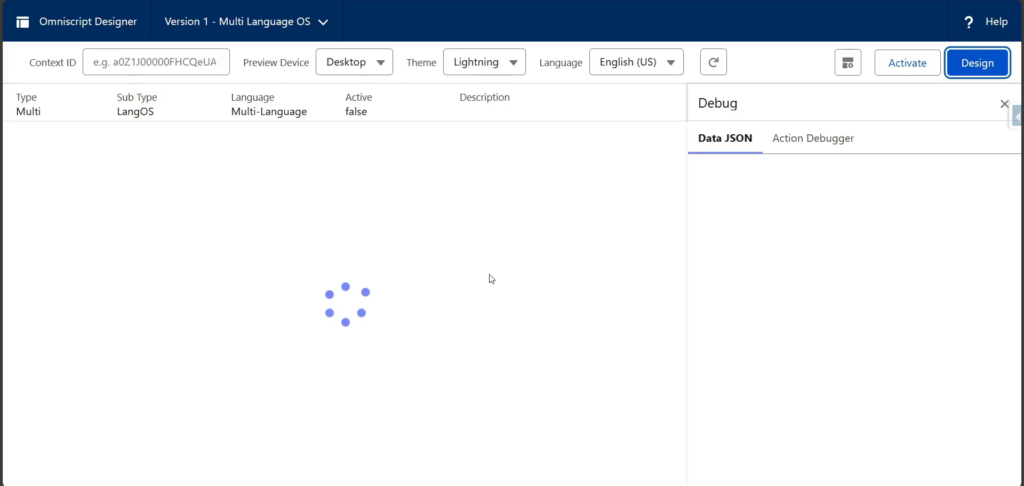
pyautogui.click(1004, 103)
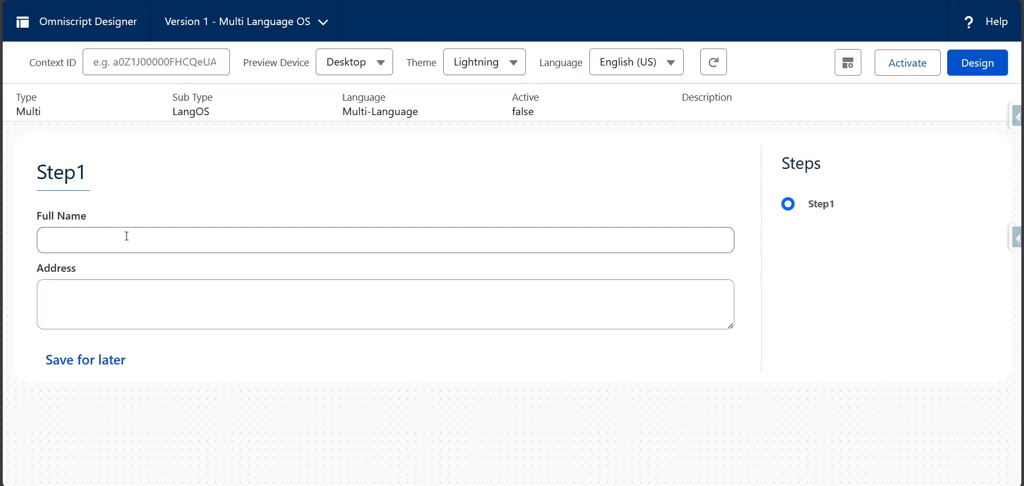
# - Switch the preview language to Spanish and check the translated labels of the full name and address fields
pyautogui.click(632, 63)
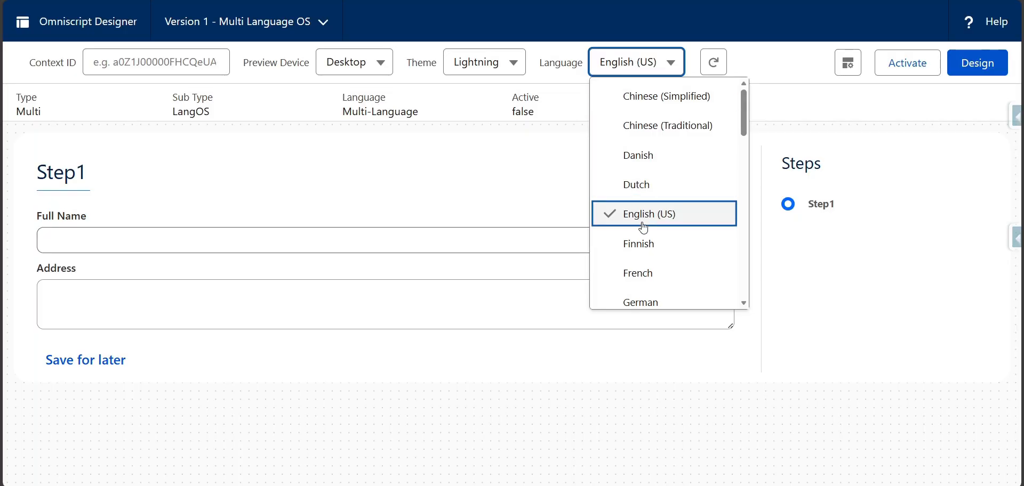
pyautogui.scroll(-5, 644, 224)
pyautogui.scroll(5, 647, 239)
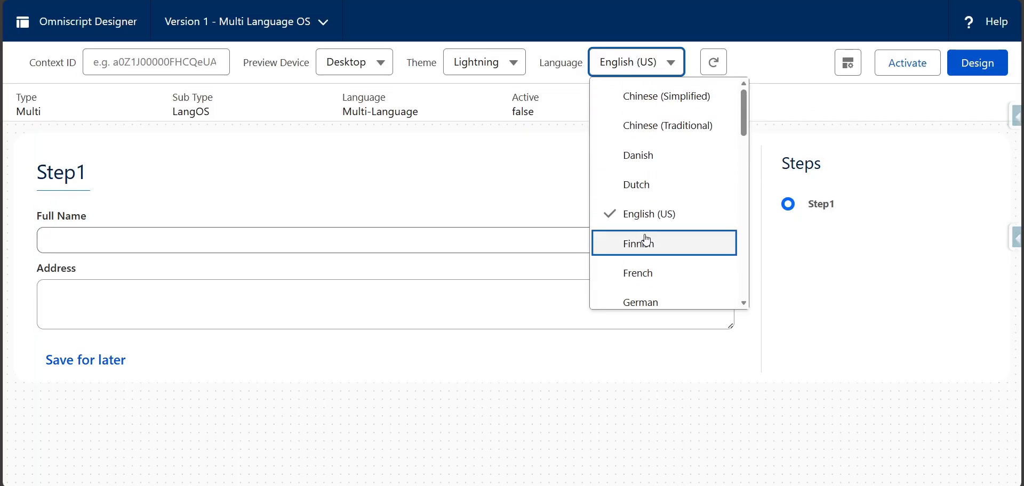
pyautogui.scroll(-5, 646, 239)
pyautogui.scroll(-5, 646, 239)
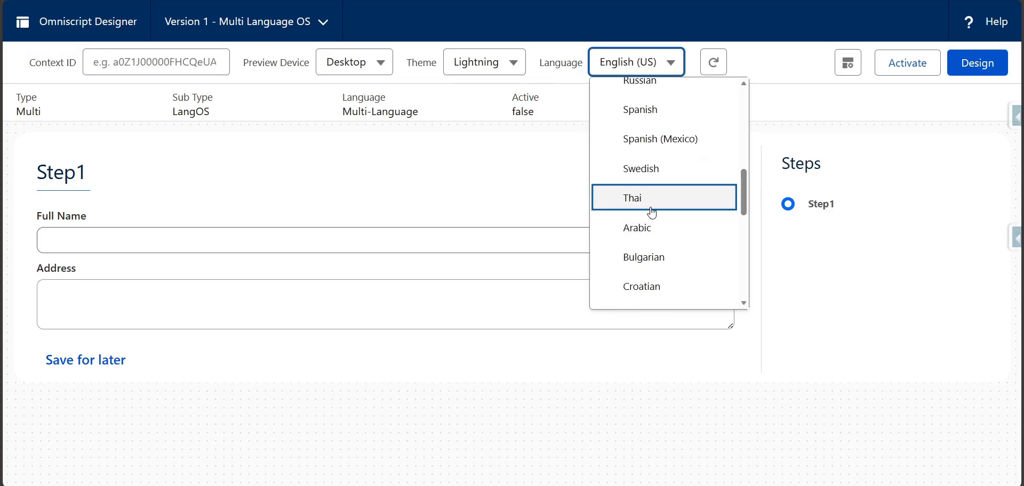
pyautogui.click(676, 107)
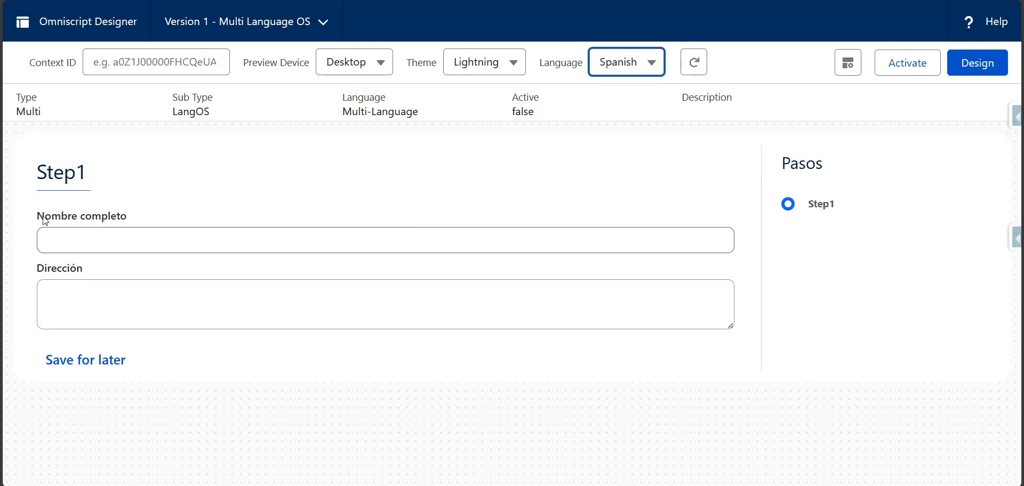
pyautogui.moveTo(44, 216); pyautogui.dragTo(152, 216)
pyautogui.moveTo(29, 272); pyautogui.dragTo(91, 275)
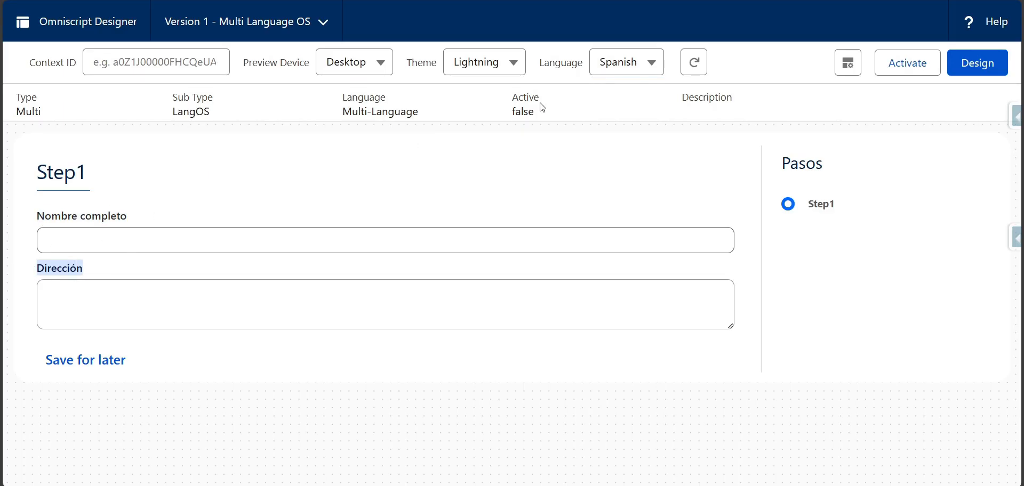
# - Preview the Omniscript in Swedish and in one more language from the list to check the field labels
pyautogui.click(608, 65)
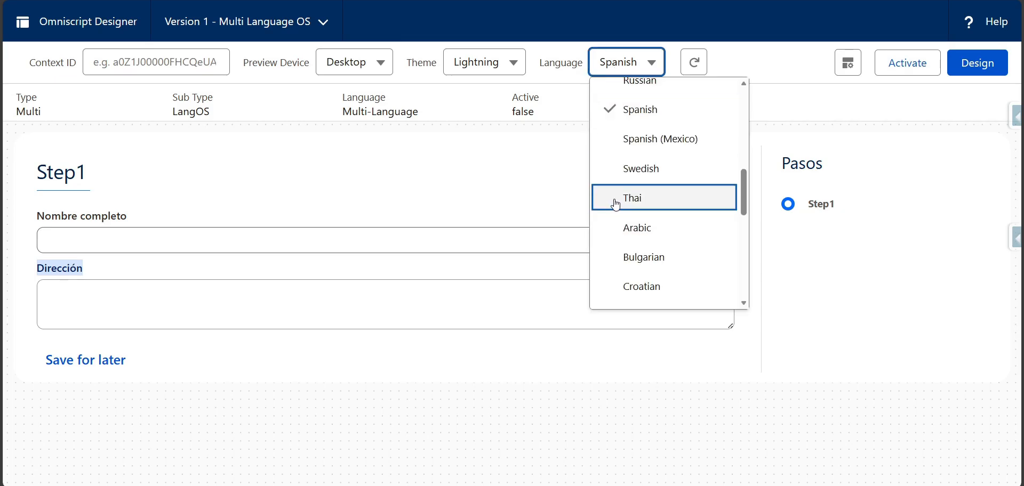
pyautogui.click(617, 171)
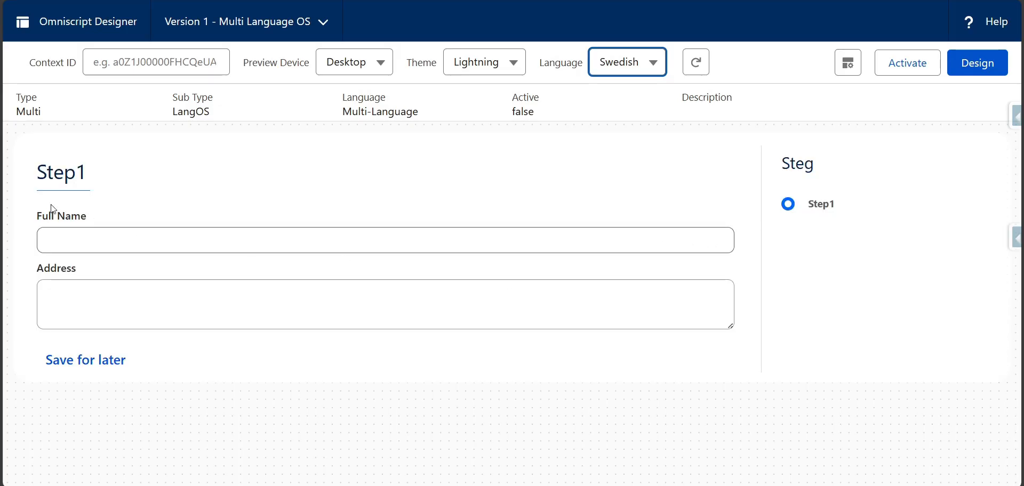
pyautogui.click(616, 76)
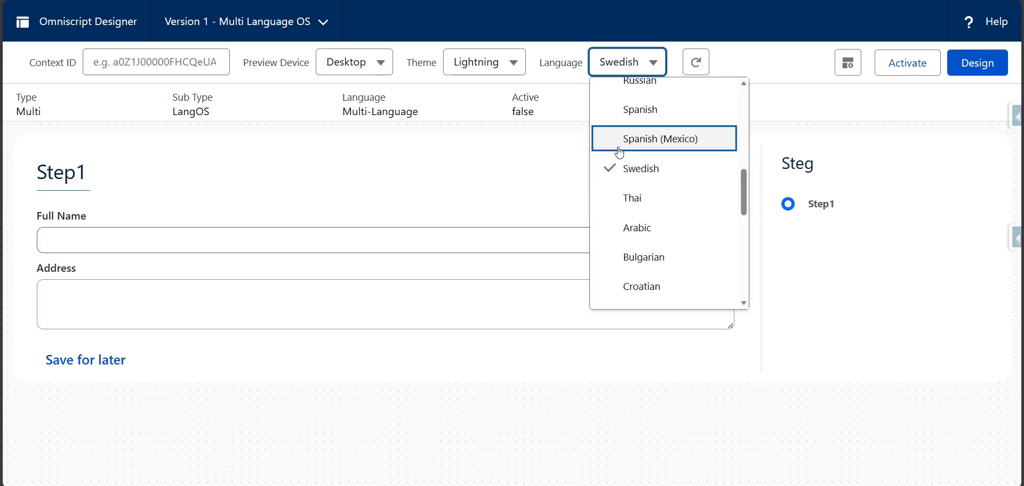
pyautogui.scroll(3, 625, 235)
pyautogui.click(629, 237)
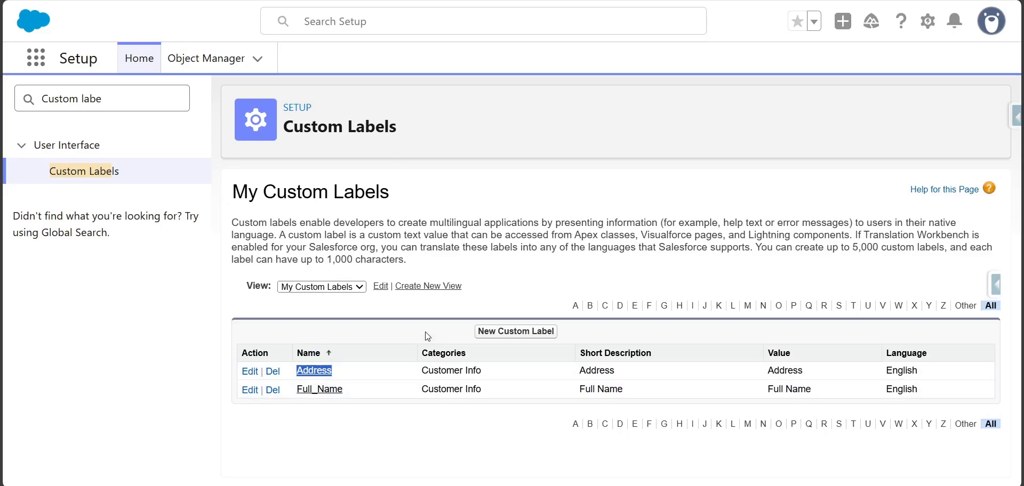
# - Start a new translation for the Address custom label with Italian as its language
pyautogui.click(313, 371)
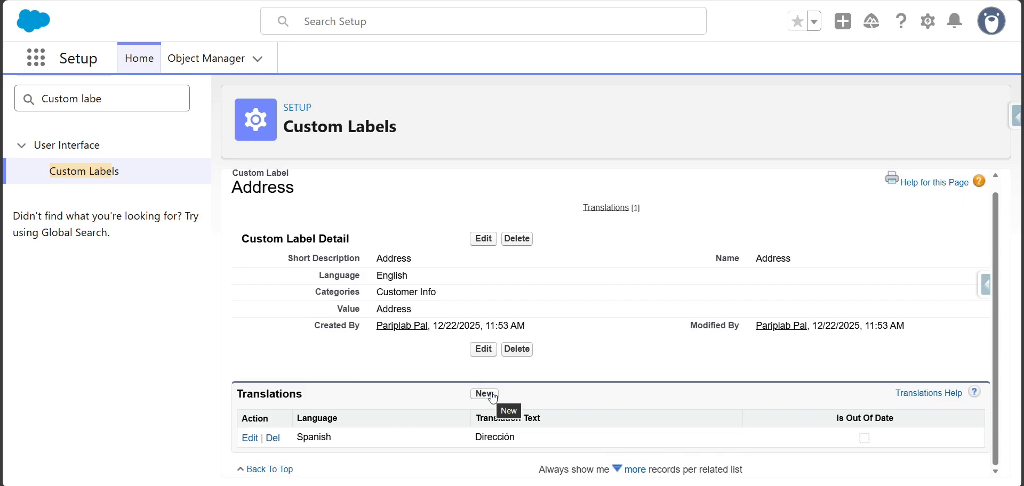
pyautogui.click(492, 396)
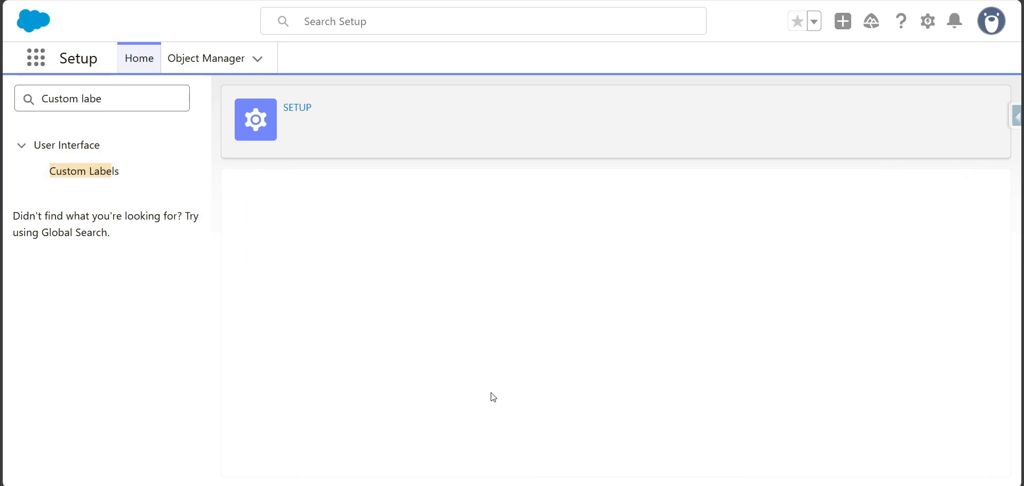
pyautogui.click(446, 354)
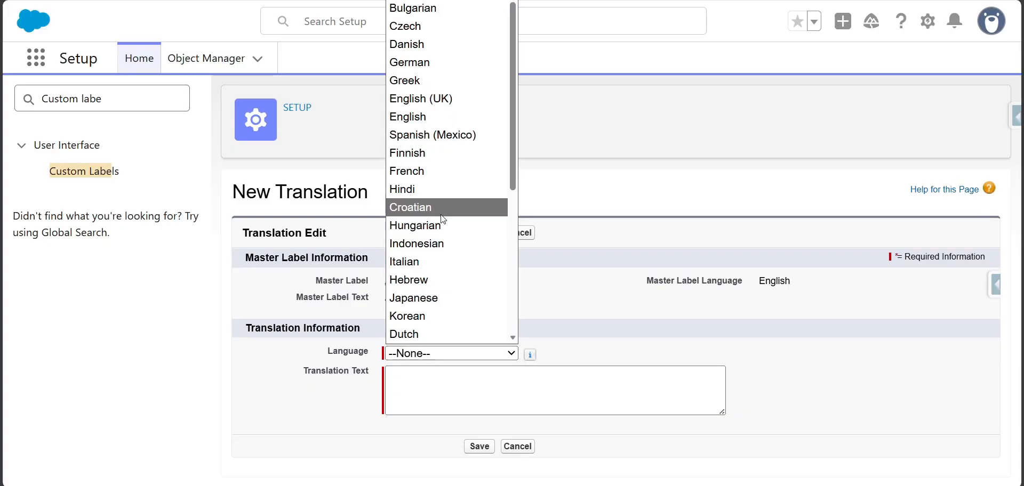
pyautogui.click(431, 262)
pyautogui.click(507, 382)
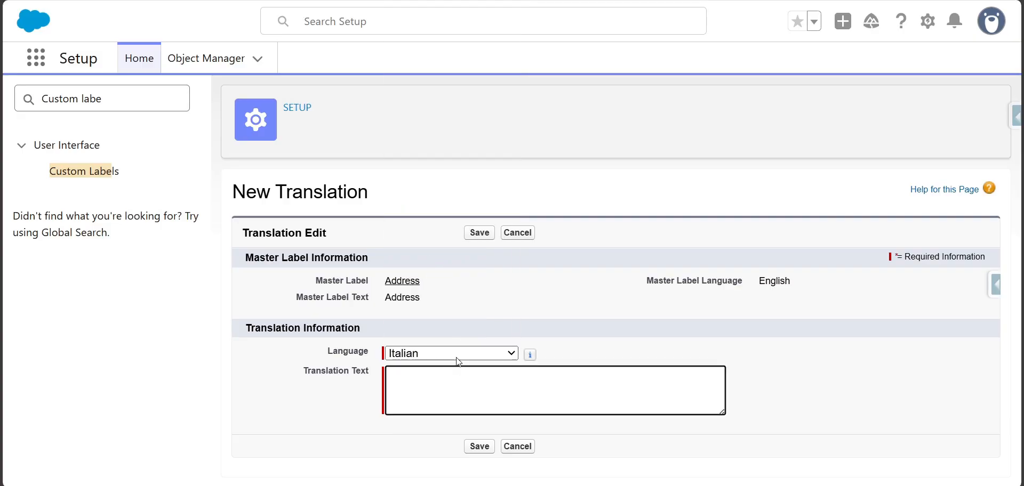
# - Switch to Bing, translate the master label text "Address" from English to Italian and copy the result
pyautogui.doubleClick(407, 299)
pyautogui.hotkey('alt', 'Tab')
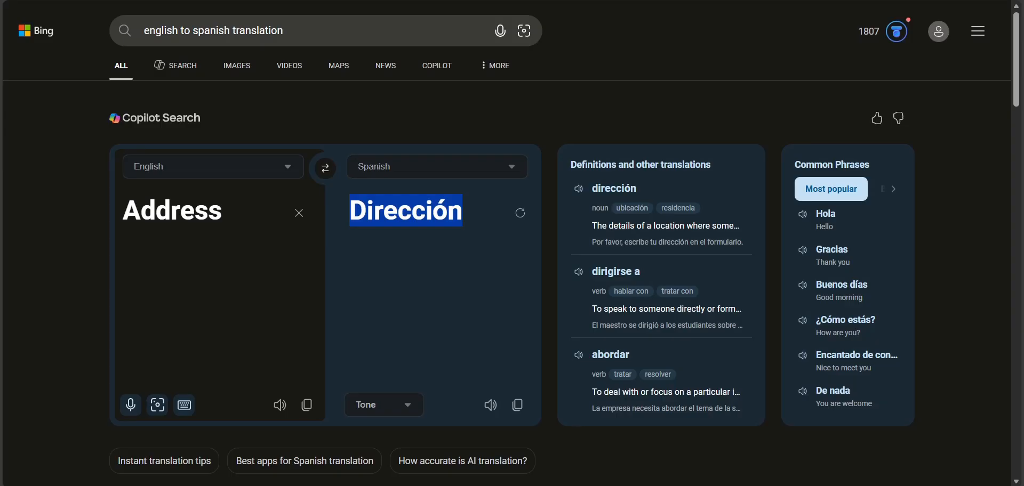
pyautogui.click(206, 33)
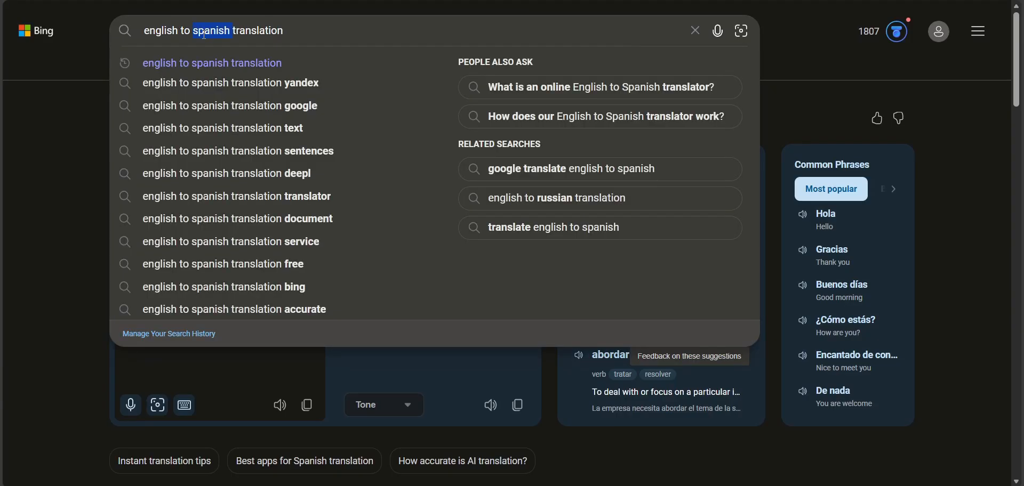
pyautogui.press('BackSpace')
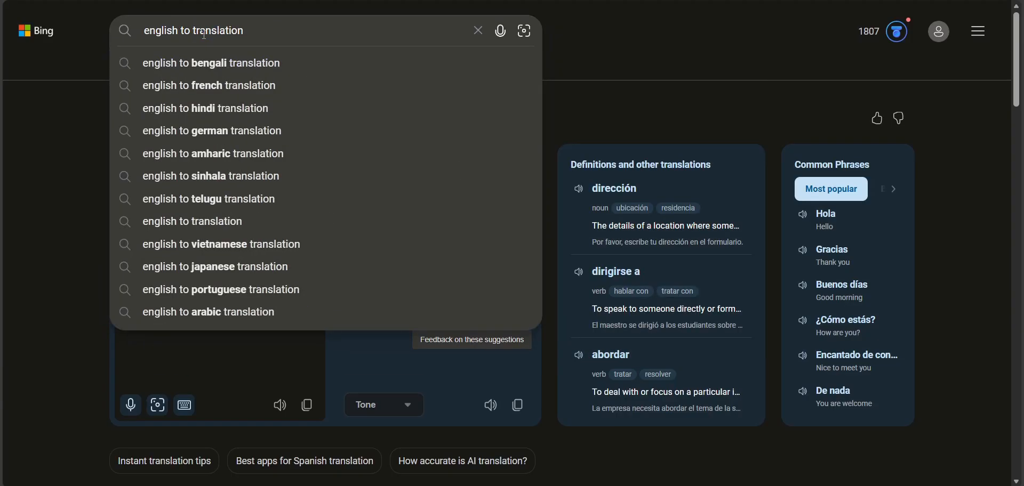
pyautogui.write('ita')
pyautogui.press('Down')
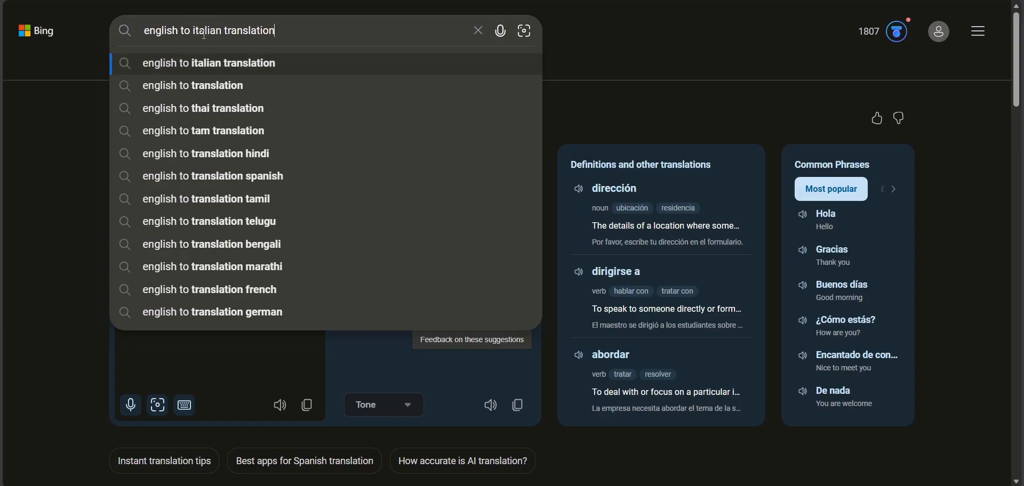
pyautogui.press('Return')
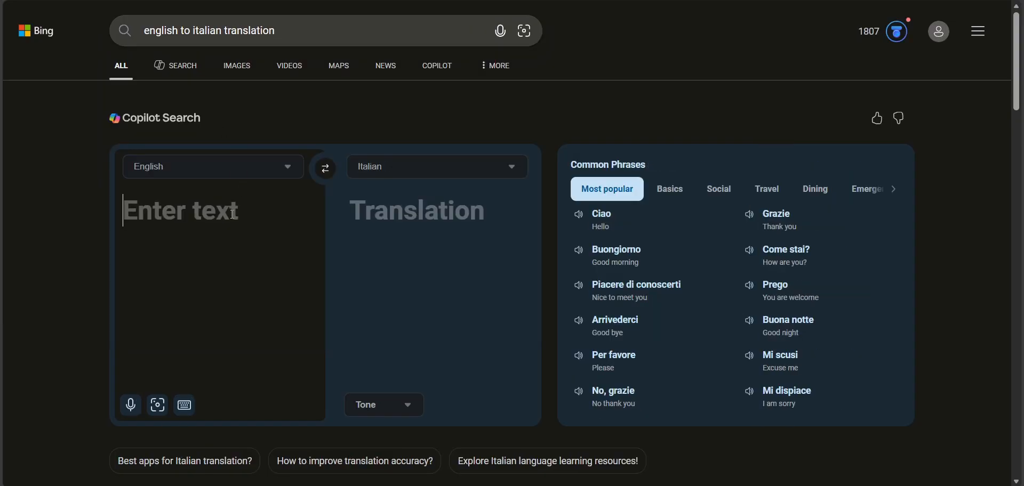
pyautogui.write('Address')
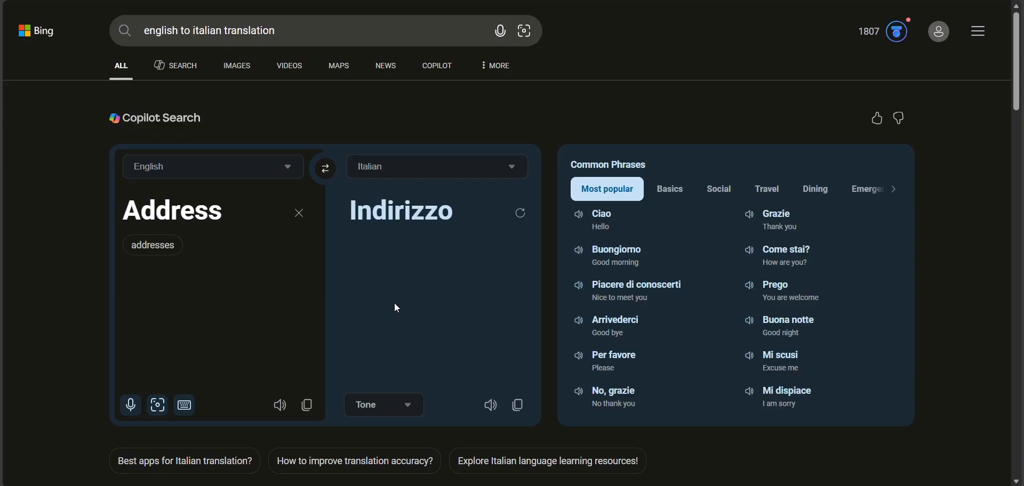
pyautogui.click(518, 406)
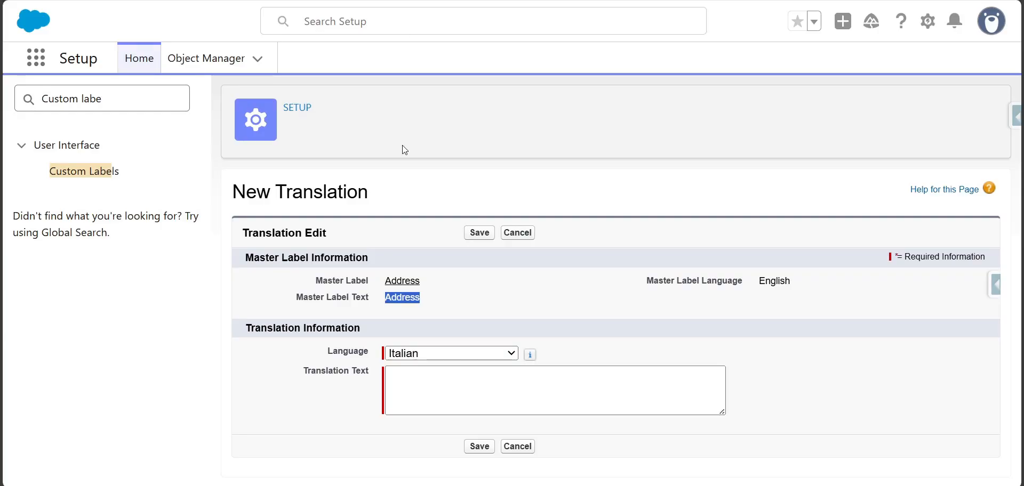
# - Return to Salesforce, enter "Indirizzo" as the Italian translation text of the Address label and save it
pyautogui.click(413, 397)
pyautogui.hotkey('ctrl', 'v')
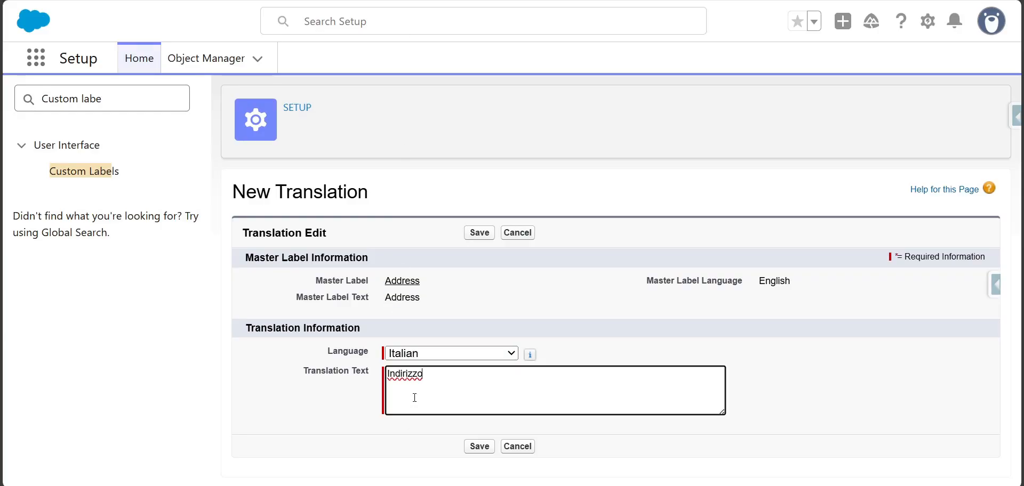
pyautogui.click(478, 233)
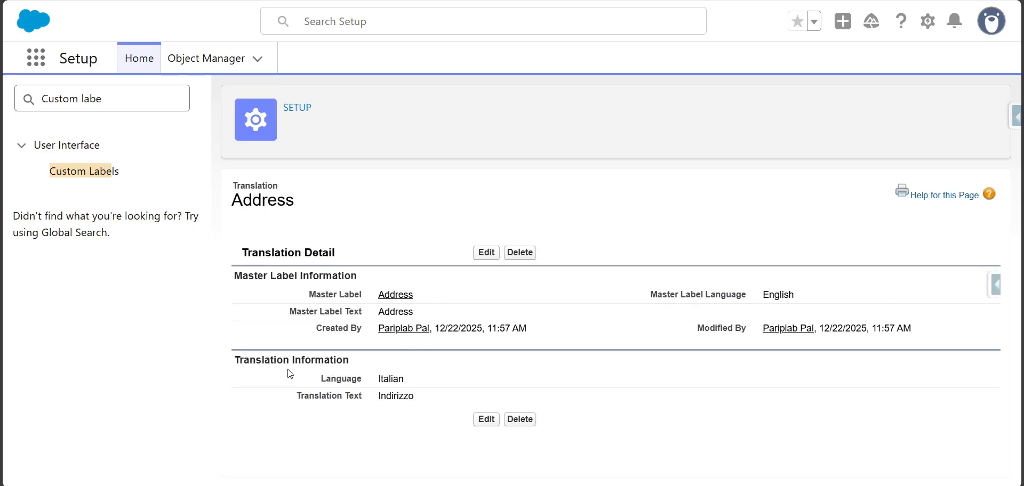
# - Reopen the Address custom label and check its list of translations
pyautogui.click(111, 172)
pyautogui.click(318, 373)
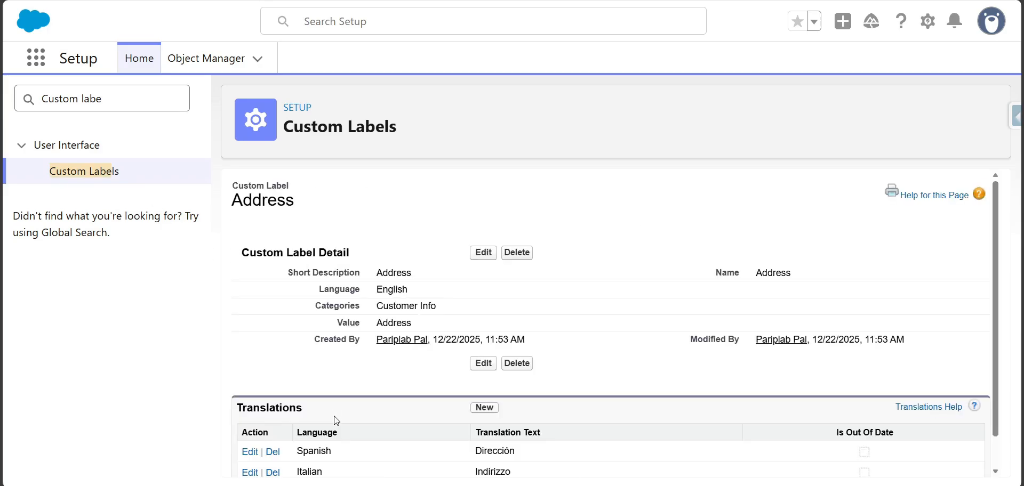
pyautogui.scroll(-2, 334, 431)
pyautogui.moveTo(298, 416); pyautogui.dragTo(286, 440)
# - Start a new translation for the Full_Name custom label with Italian as its language
pyautogui.click(102, 181)
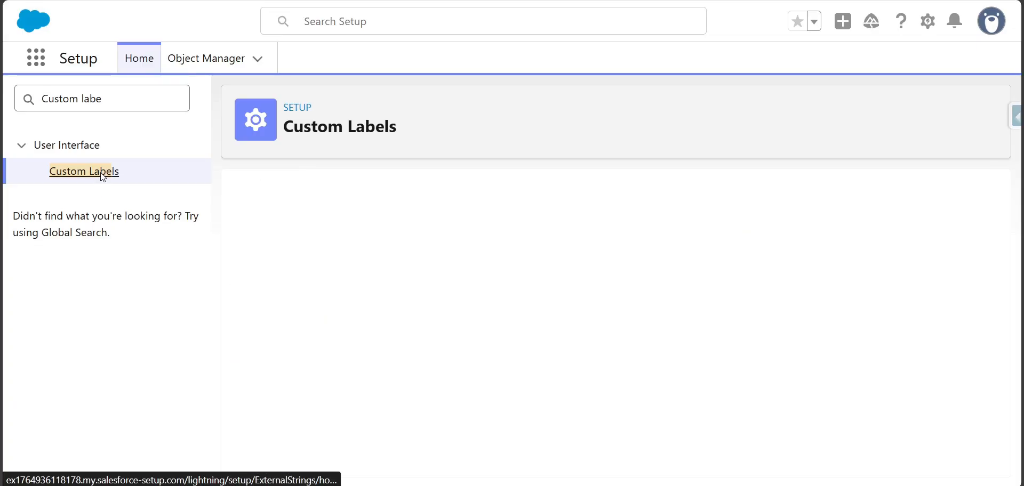
pyautogui.click(329, 396)
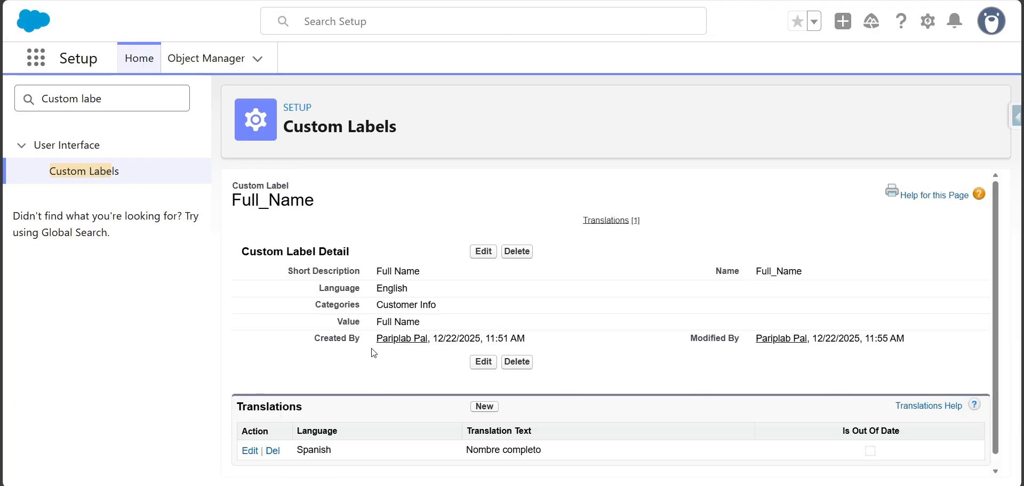
pyautogui.click(474, 397)
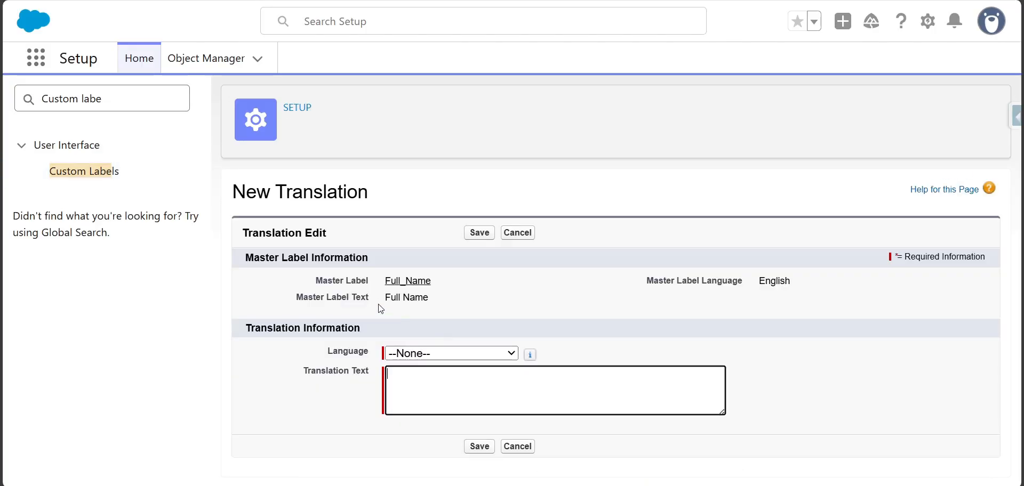
pyautogui.click(439, 355)
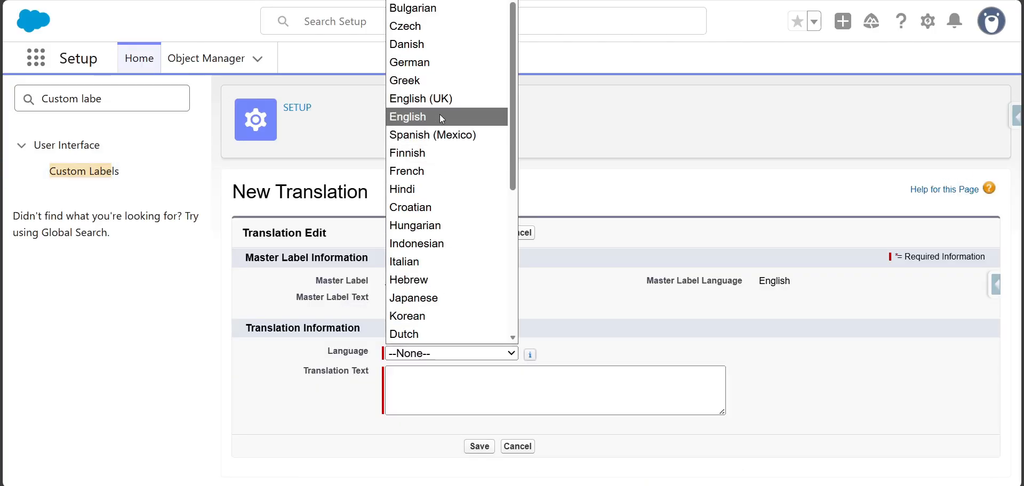
pyautogui.scroll(-2, 434, 81)
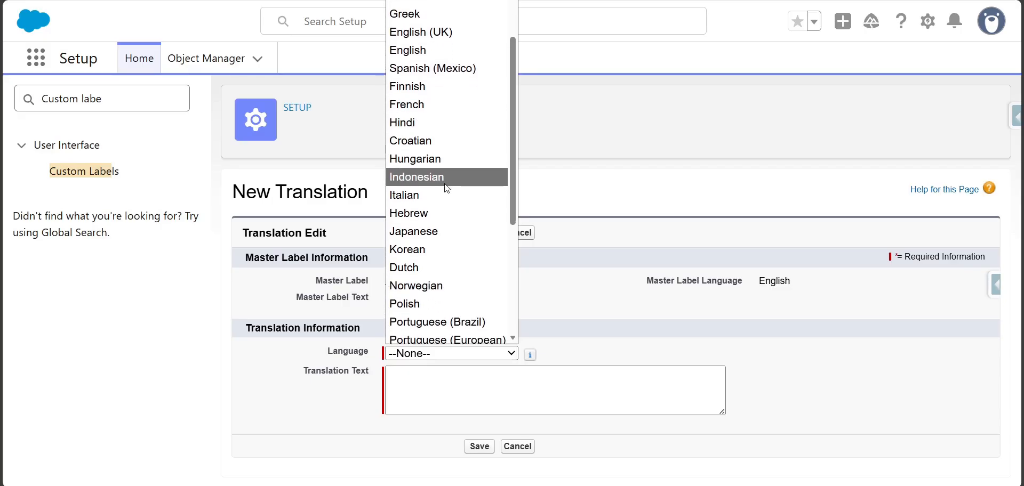
pyautogui.click(445, 190)
# - Copy the master label text "Full Name", translate it into Italian in Bing and copy the result
pyautogui.moveTo(385, 297); pyautogui.dragTo(442, 302)
pyautogui.click(640, 1)
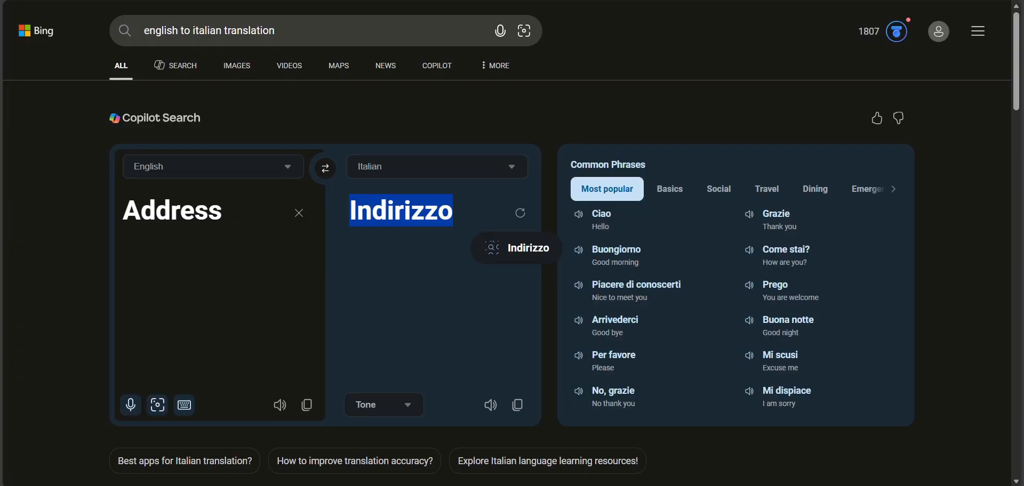
pyautogui.click(255, 221)
pyautogui.click(299, 215)
pyautogui.hotkey('ctrl', 'v')
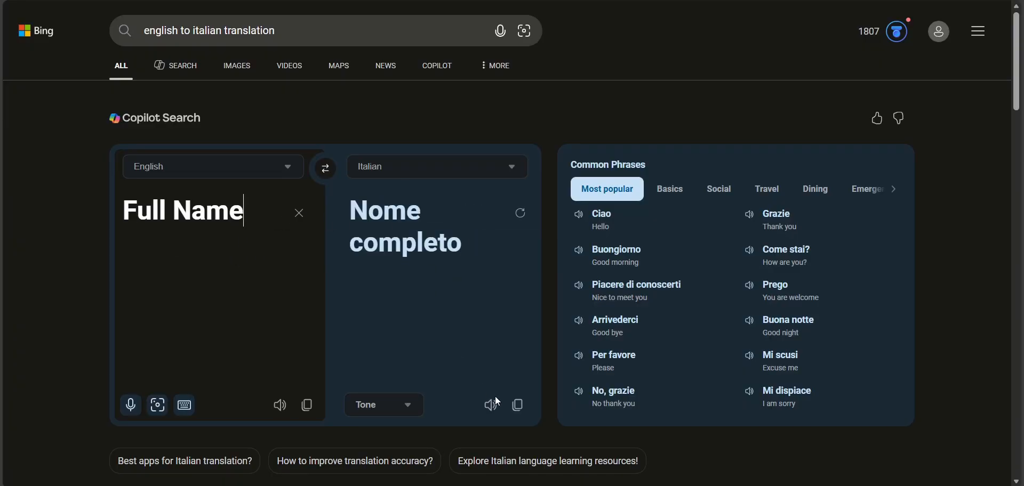
pyautogui.click(518, 405)
# - Back in Salesforce, save "Nome completo" as the Italian translation text of Full_Name and return to the custom labels list
pyautogui.hotkey('alt', 'Tab')
pyautogui.hotkey('ctrl', 'v')
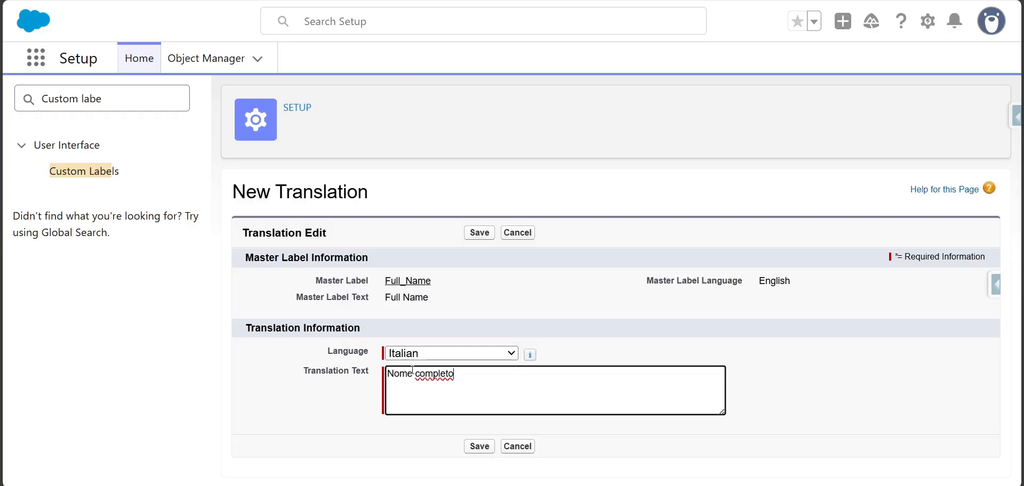
pyautogui.click(480, 233)
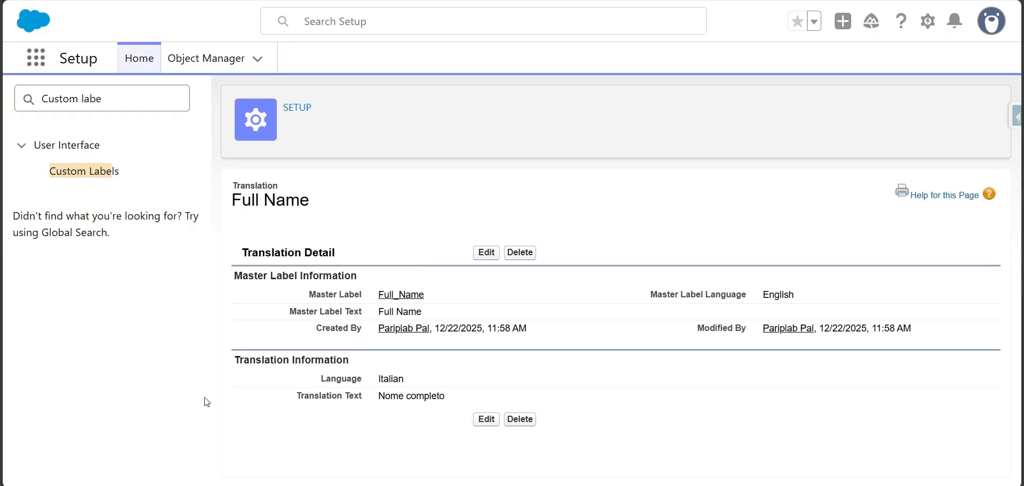
pyautogui.click(90, 171)
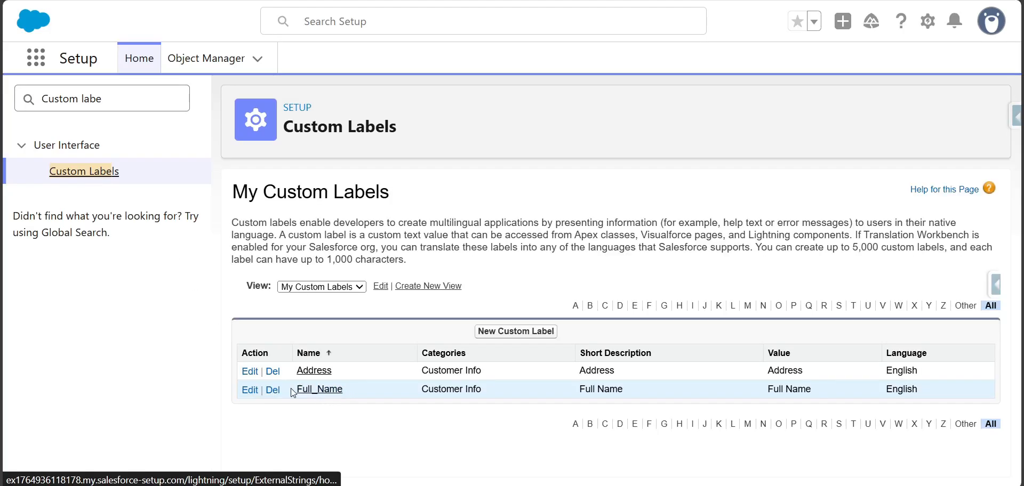
pyautogui.scroll(-1, 443, 393)
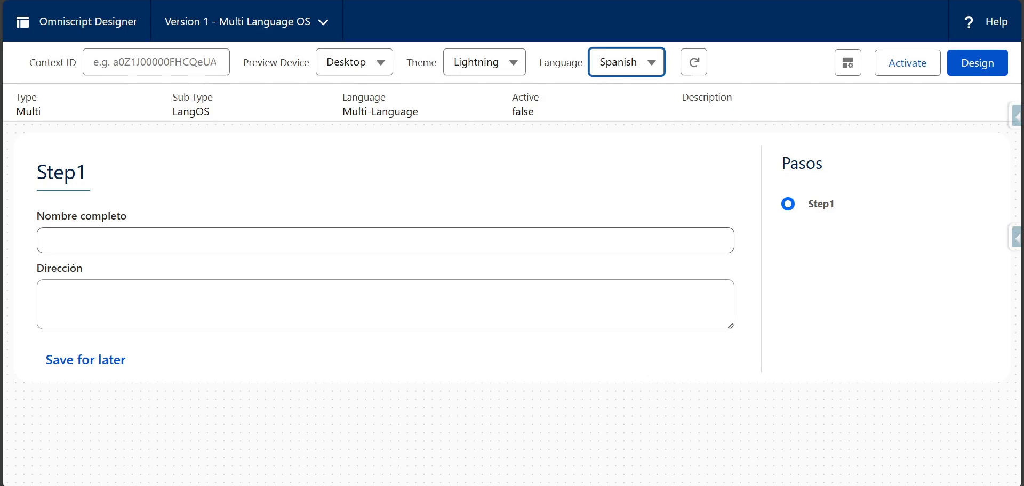
# - Refresh the Omniscript preview and set its language to Italian
pyautogui.click(699, 73)
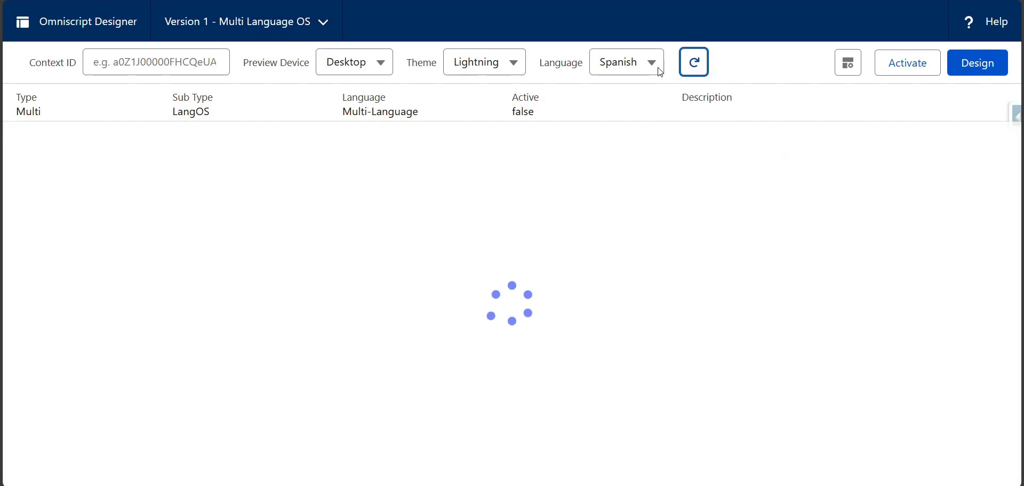
pyautogui.click(626, 68)
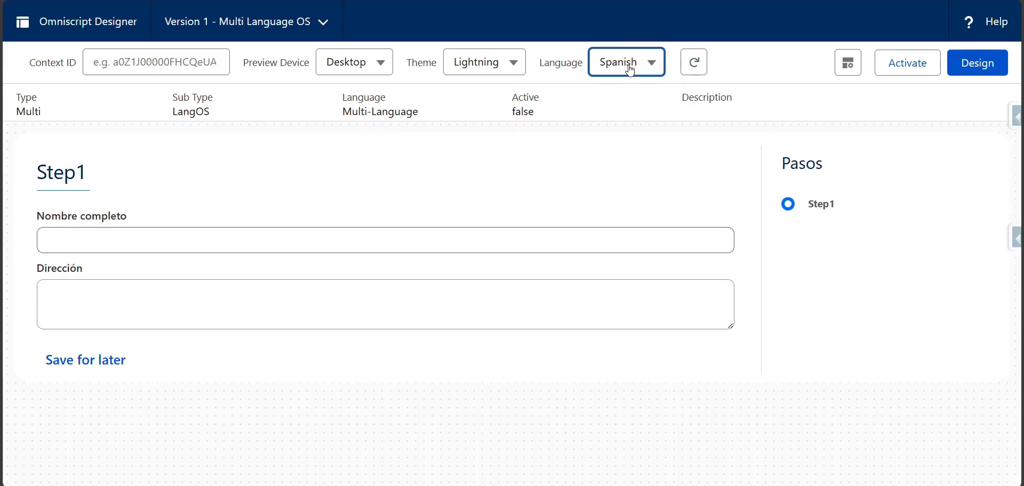
pyautogui.scroll(-3, 666, 224)
pyautogui.scroll(5, 664, 237)
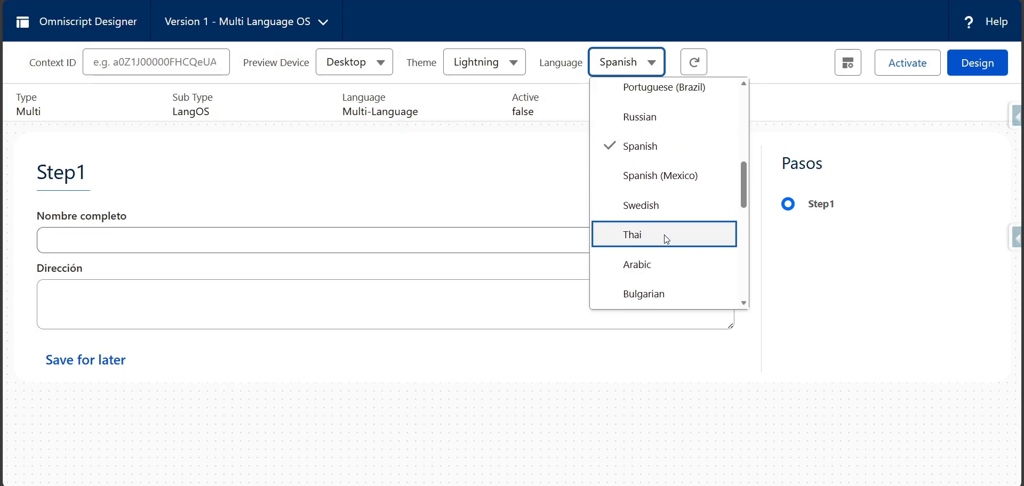
pyautogui.click(678, 133)
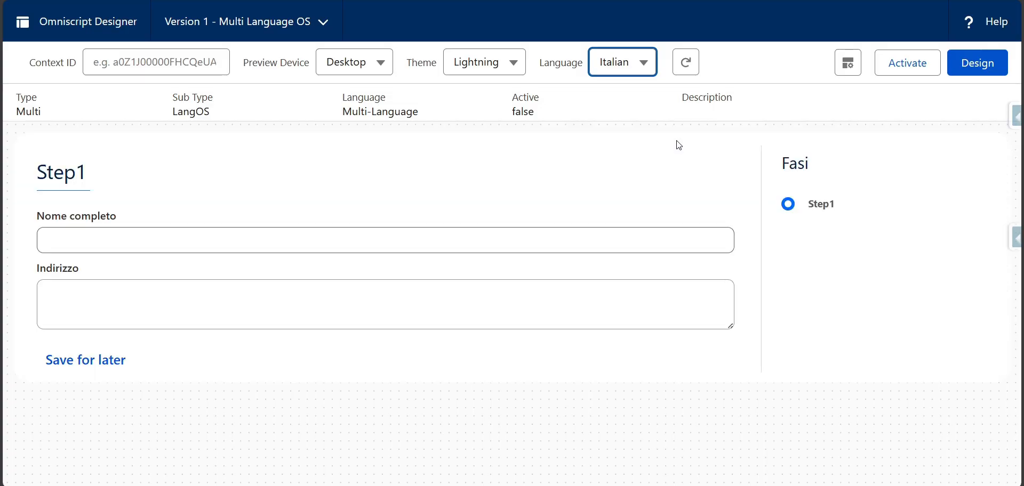
# - Check the translated labels of the full name and address fields in the Italian preview
pyautogui.click(36, 217)
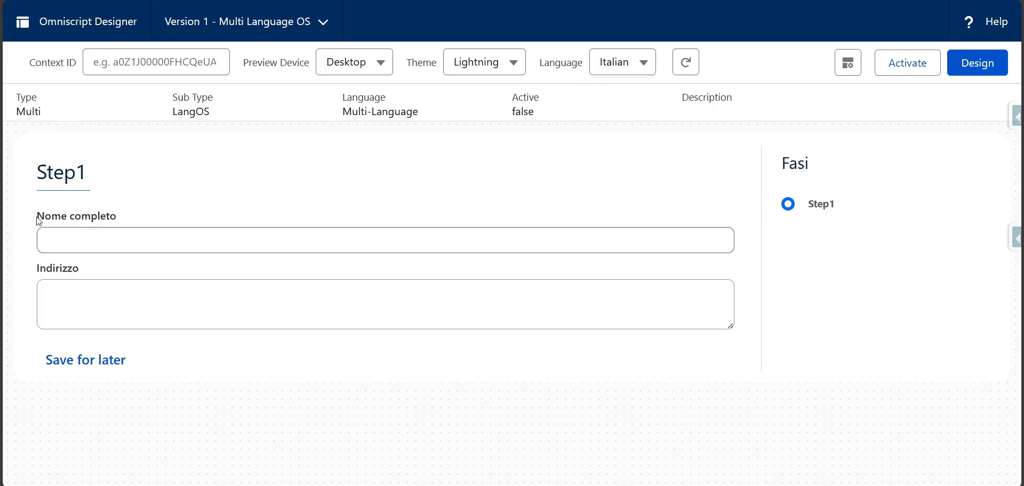
pyautogui.moveTo(37, 217); pyautogui.dragTo(126, 222)
pyautogui.moveTo(37, 268); pyautogui.dragTo(103, 284)
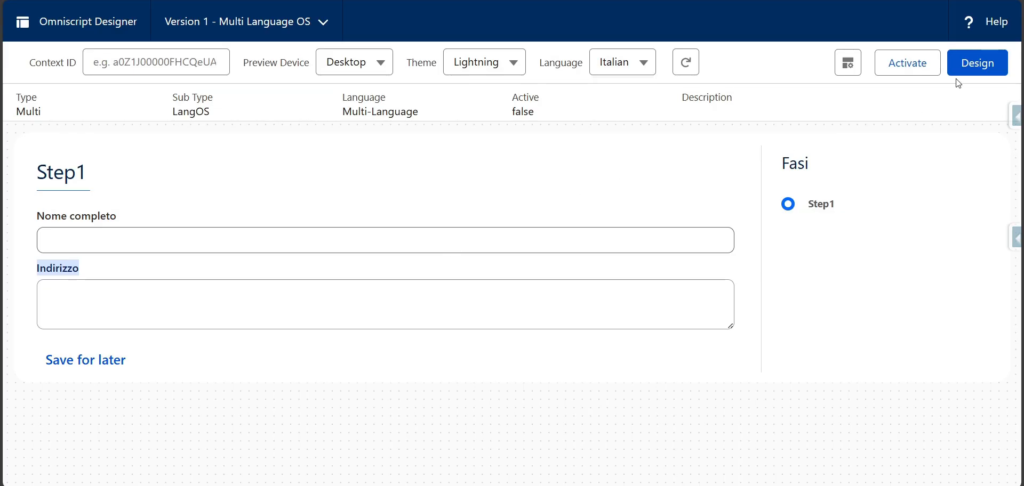
# - Return to the design view and review the custom labels assigned to Full_Name and Address in the Omniscript translations, closing without saving
pyautogui.click(975, 69)
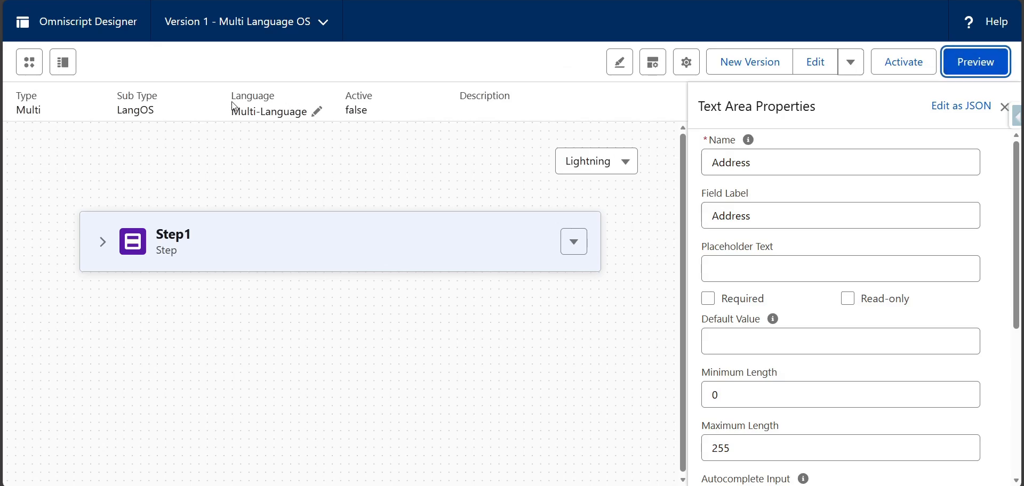
pyautogui.click(318, 113)
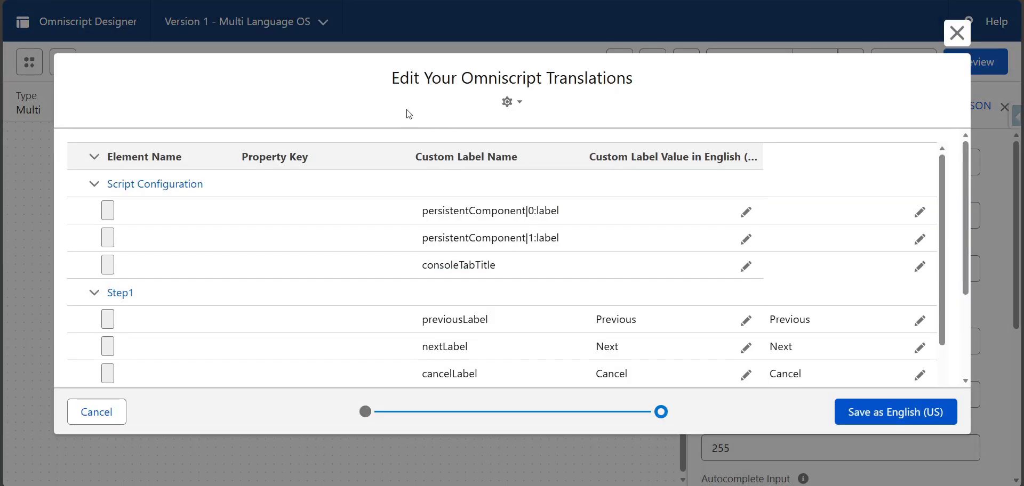
pyautogui.moveTo(396, 79); pyautogui.dragTo(637, 80)
pyautogui.scroll(-5, 480, 291)
pyautogui.scroll(-4, 489, 300)
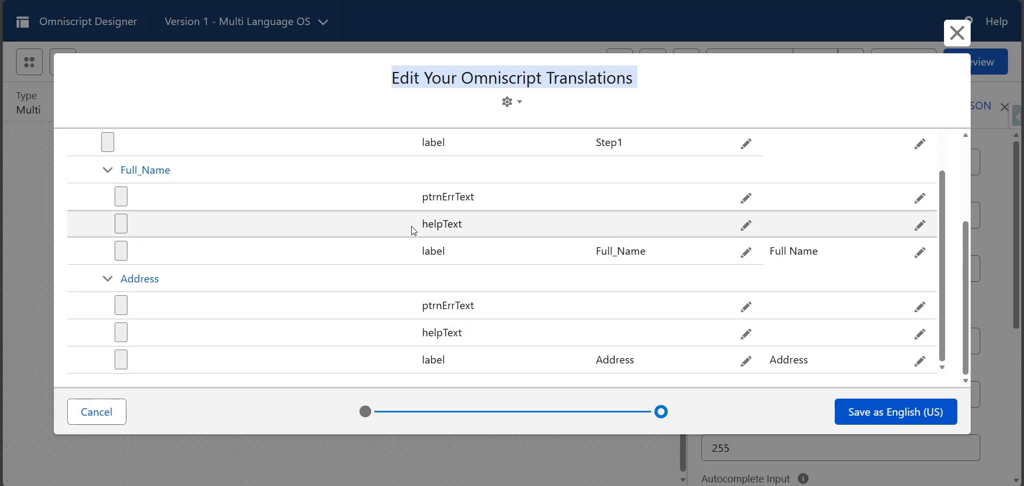
pyautogui.click(956, 33)
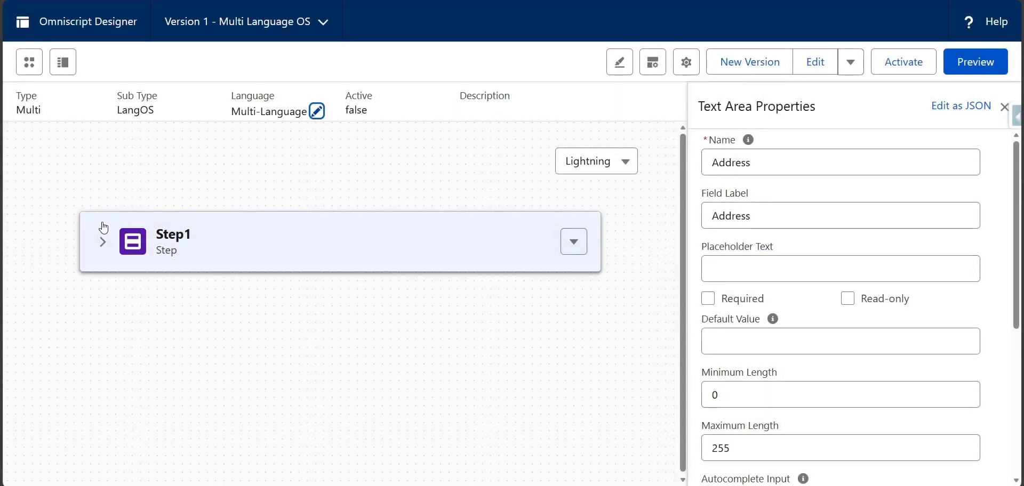
# - Expand Step1, select the Full_Name text element and open its help options
pyautogui.click(103, 242)
pyautogui.click(177, 344)
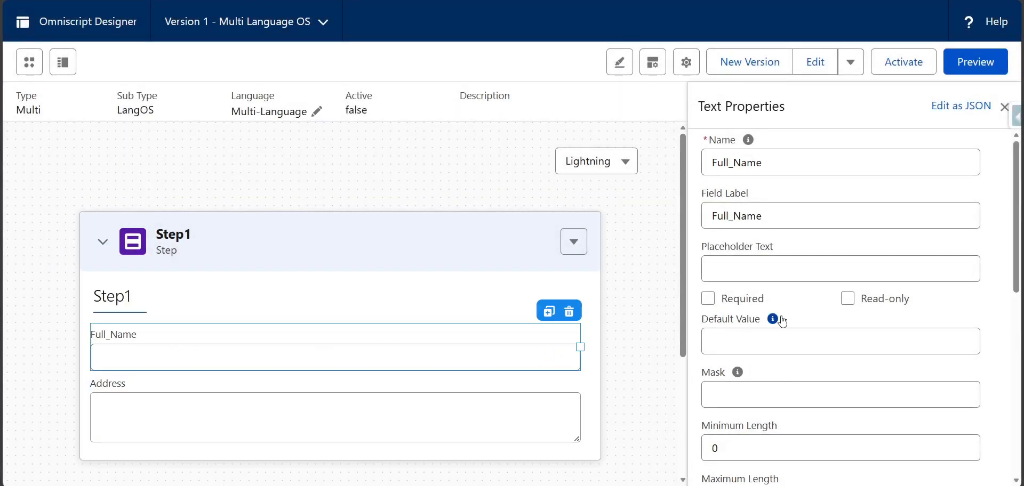
pyautogui.scroll(-6, 830, 335)
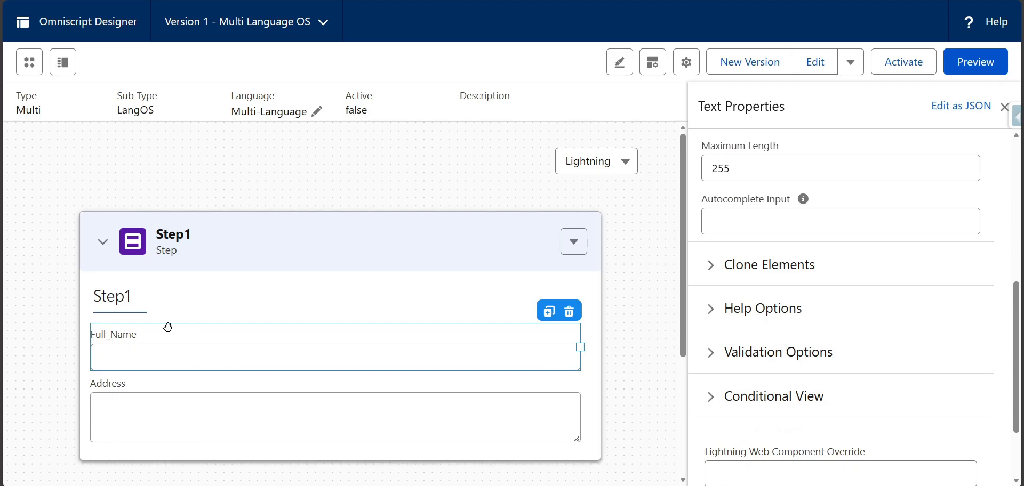
pyautogui.scroll(-2, 741, 328)
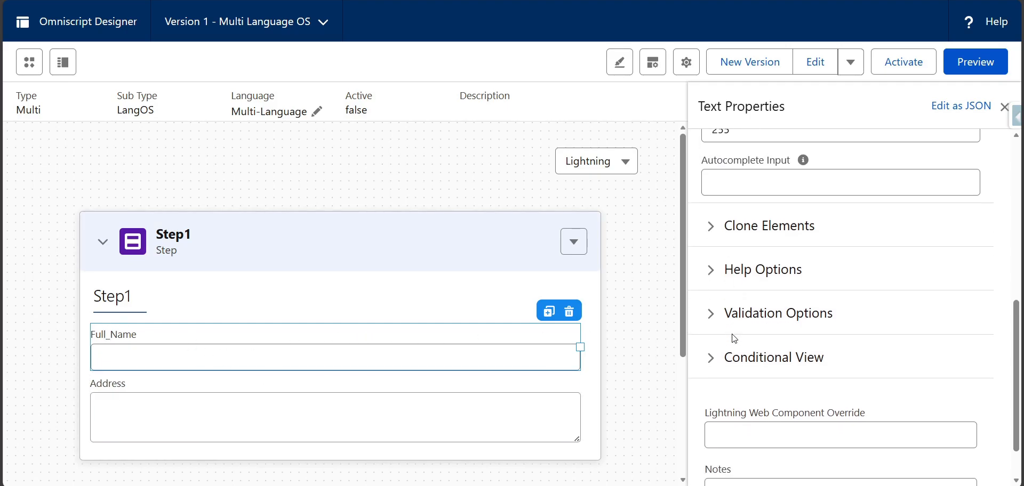
pyautogui.scroll(5, 733, 336)
pyautogui.scroll(3, 732, 331)
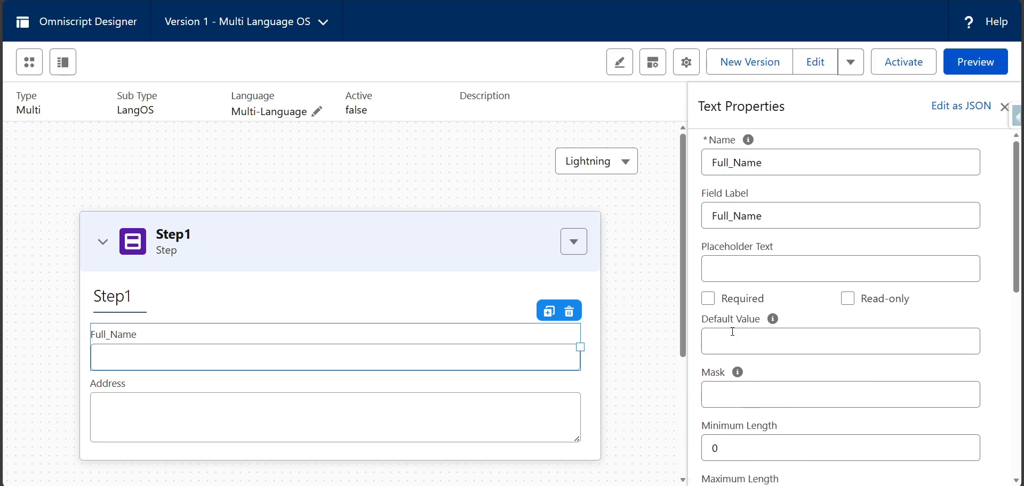
pyautogui.scroll(-6, 727, 333)
pyautogui.click(712, 311)
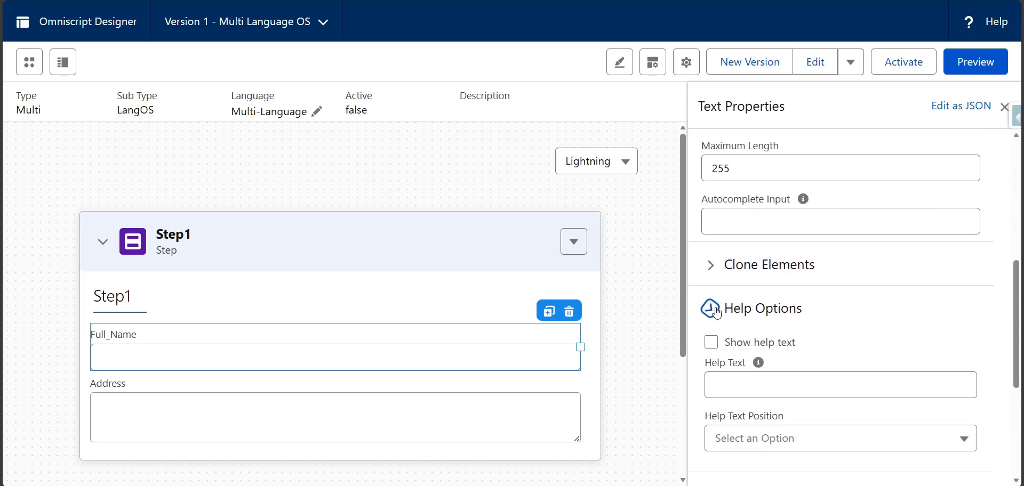
# - Enable Show help text for the Full_Name element and activate its Help Text entry
pyautogui.scroll(-1, 720, 336)
pyautogui.moveTo(762, 300)
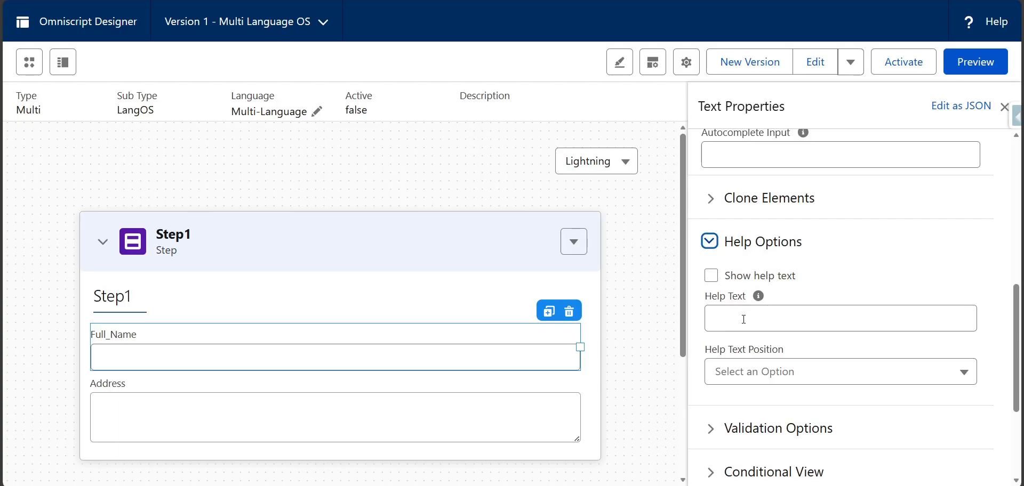
pyautogui.click(744, 320)
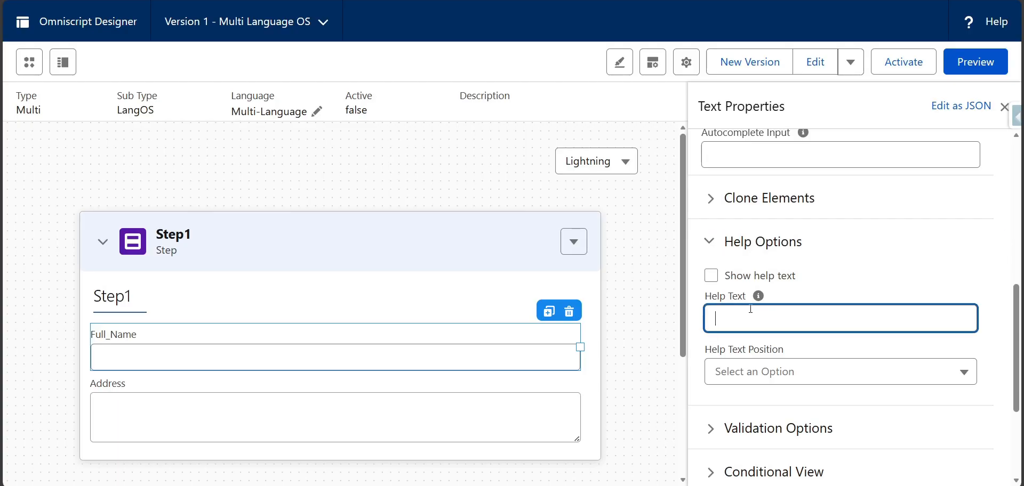
pyautogui.click(712, 276)
pyautogui.click(725, 318)
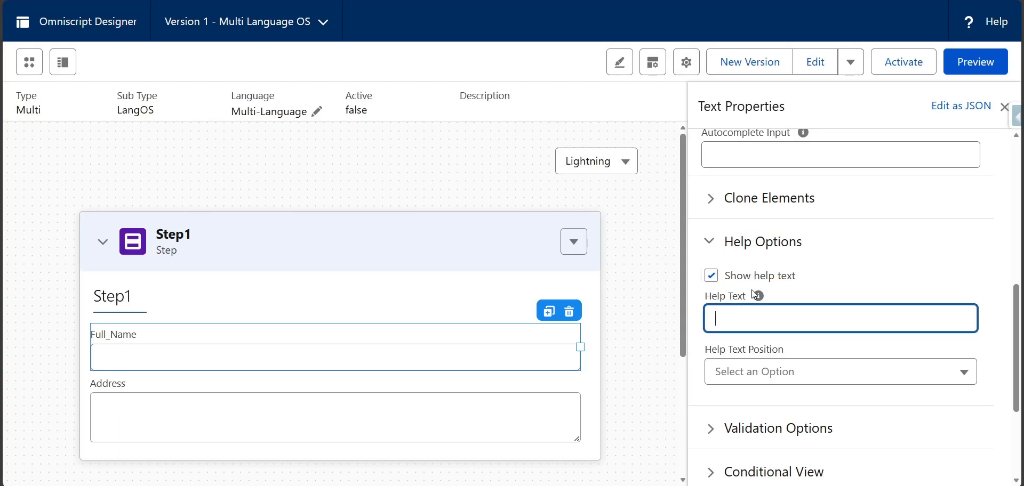